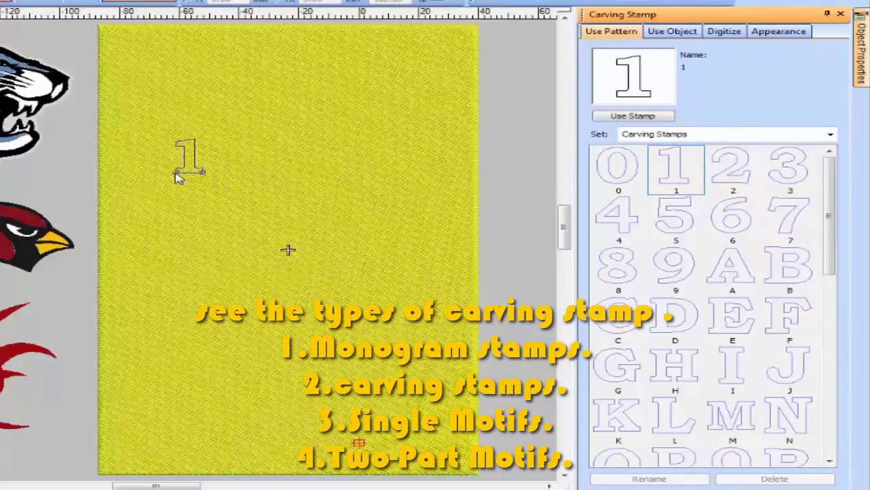
Carve a small and a larger digit 1 from the Carving Stamps set side by side near the upper edge of the yellow fill.
left_click(200, 128)
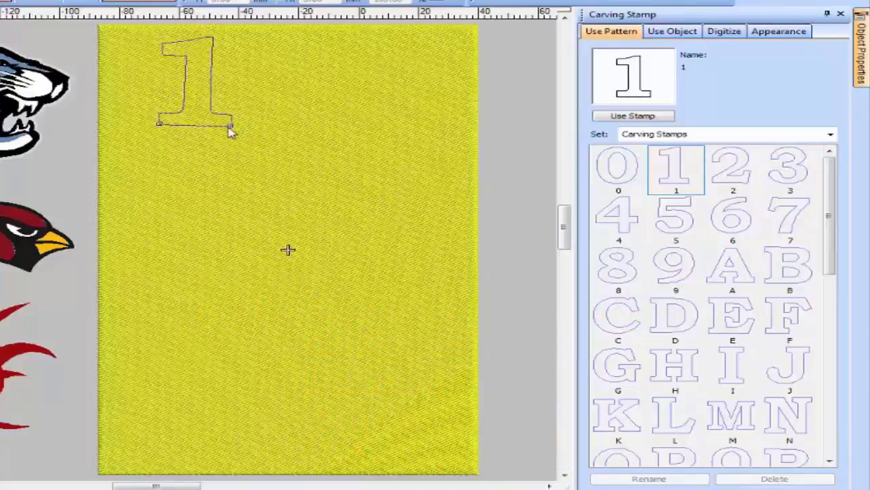
left_click(234, 124)
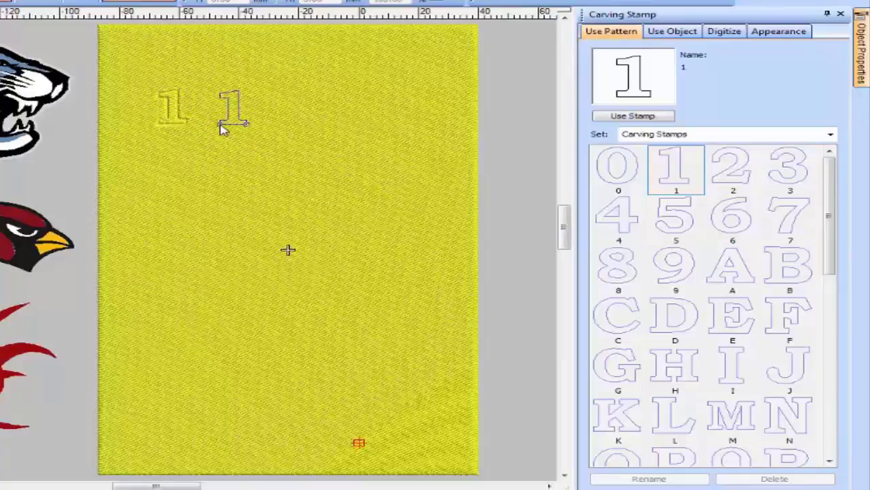
left_click(221, 130)
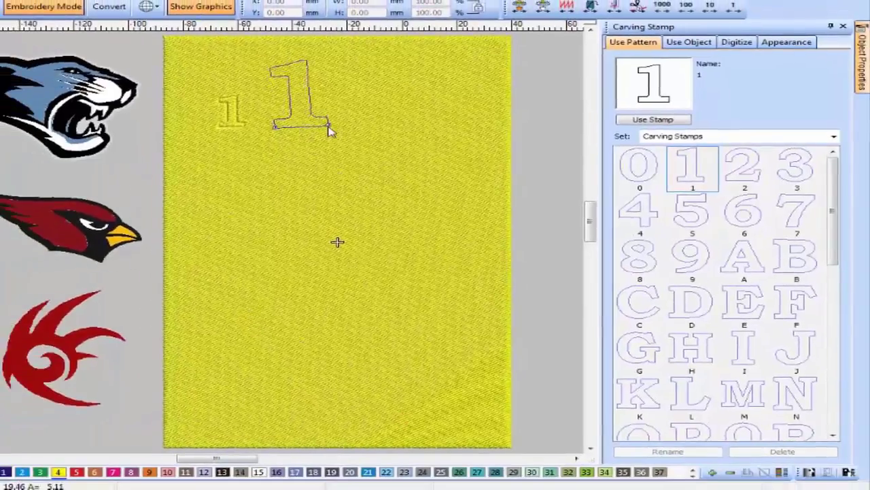
left_click(336, 133)
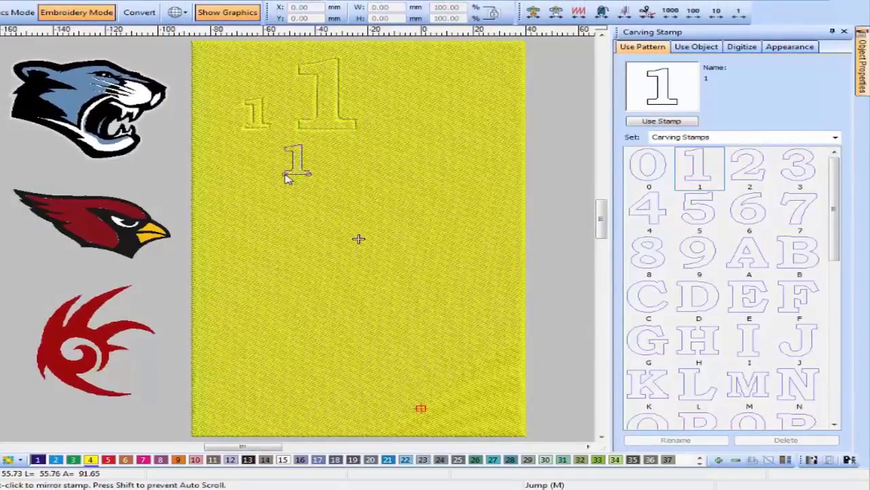
Carve a digit 2 stamp about 26 mm wide beside the large digit 1 on the yellow fill.
left_click(756, 176)
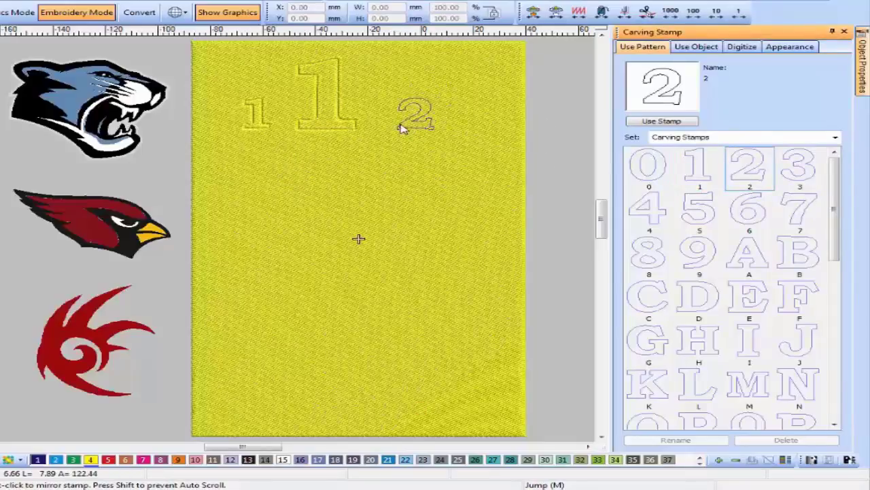
left_click(403, 128)
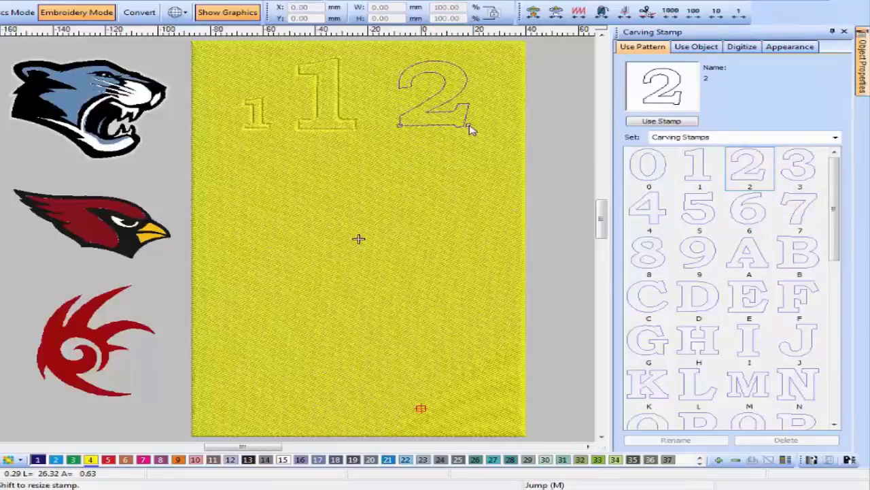
left_click(469, 128)
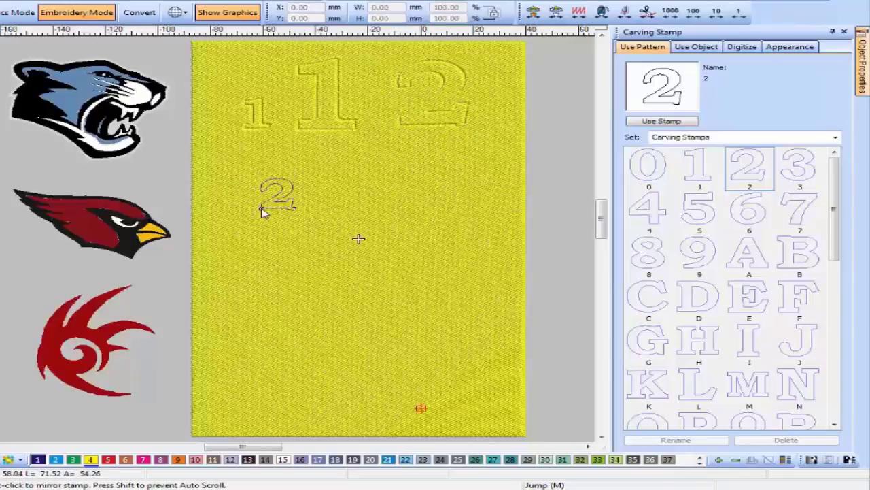
Carve two digit 4 stamps below the 1s, one small and upright and the other larger and tilted.
left_click(651, 214)
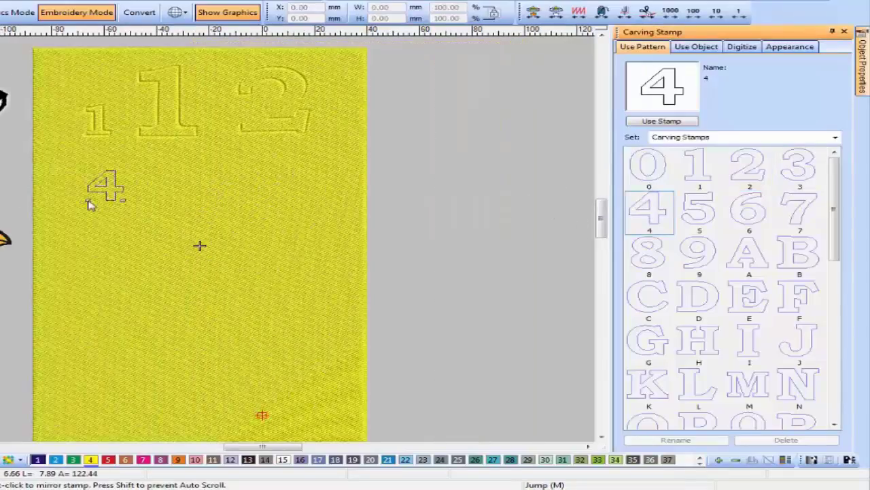
left_click(88, 200)
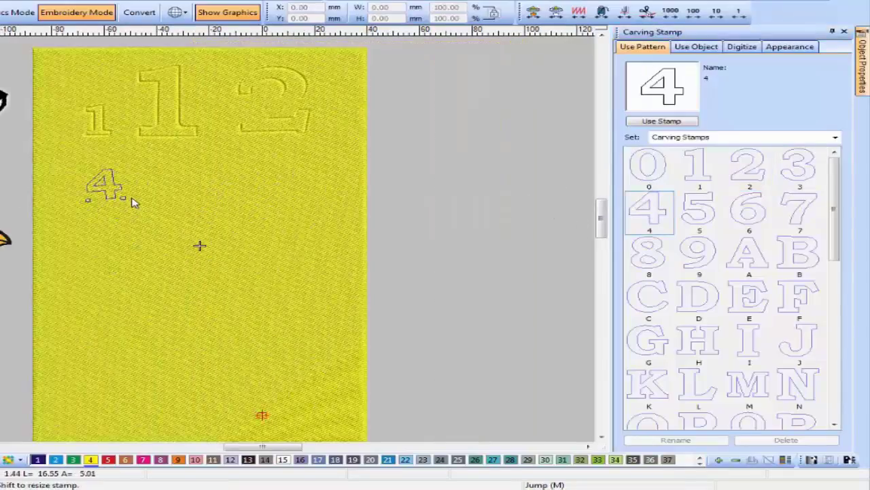
left_click(117, 217)
left_click(145, 199)
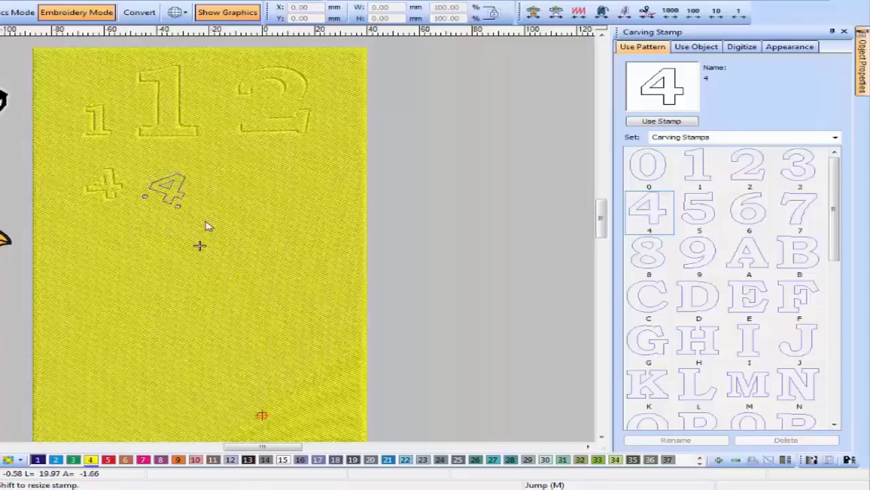
left_click(215, 247)
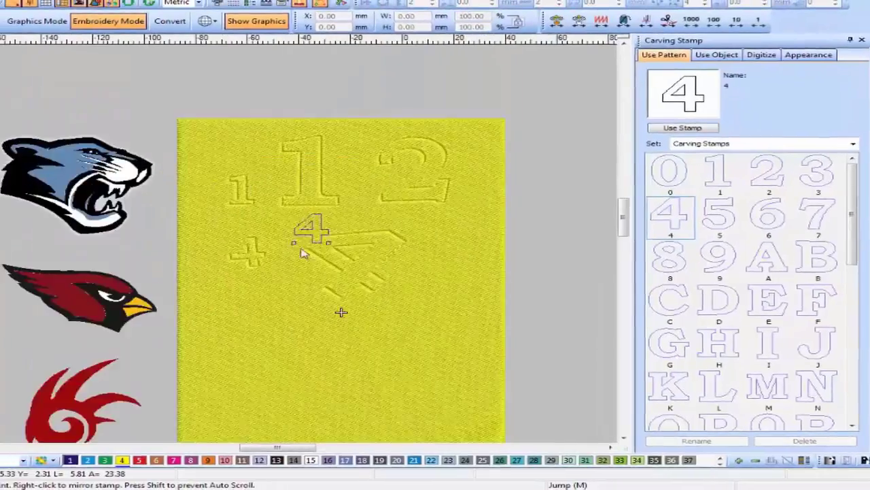
scroll(329, 296, "up", 1)
scroll(294, 235, "down", 1)
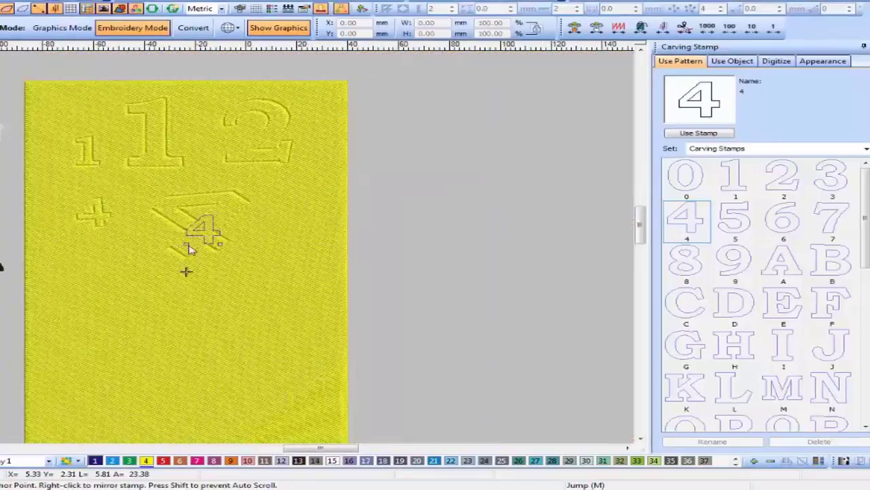
Switch the stamp set to 01Monogram Ornaments and carve ornament M001a about 26 mm wide below the small digit 4.
left_click(826, 149)
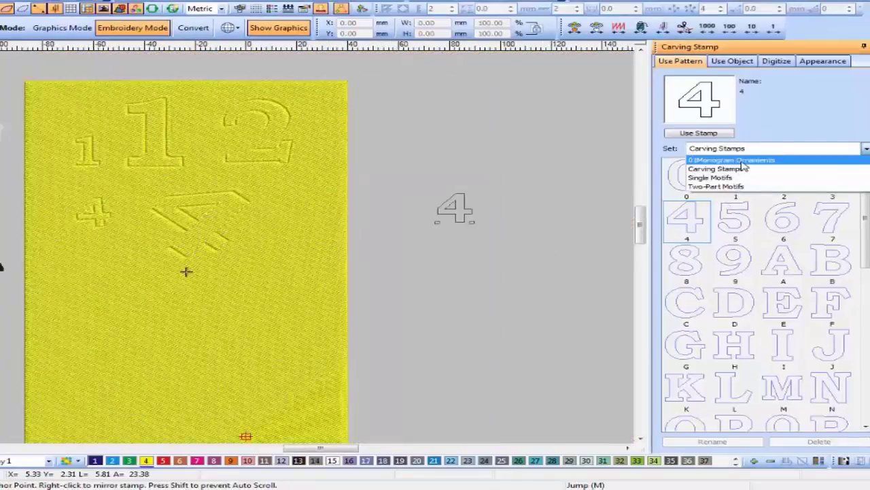
left_click(727, 160)
left_click(743, 191)
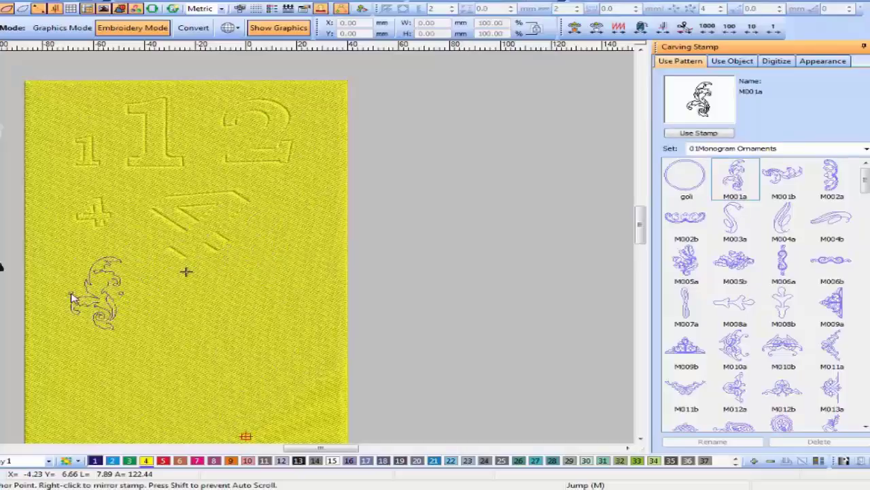
left_click(70, 300)
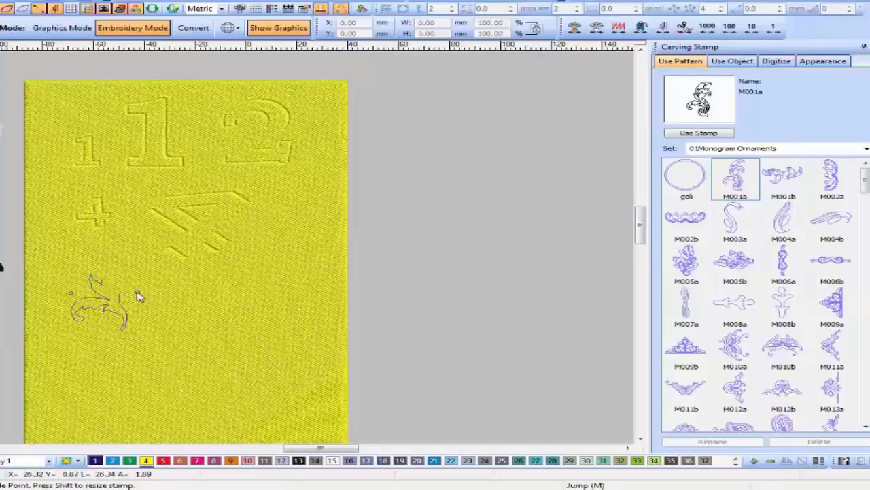
left_click(138, 294)
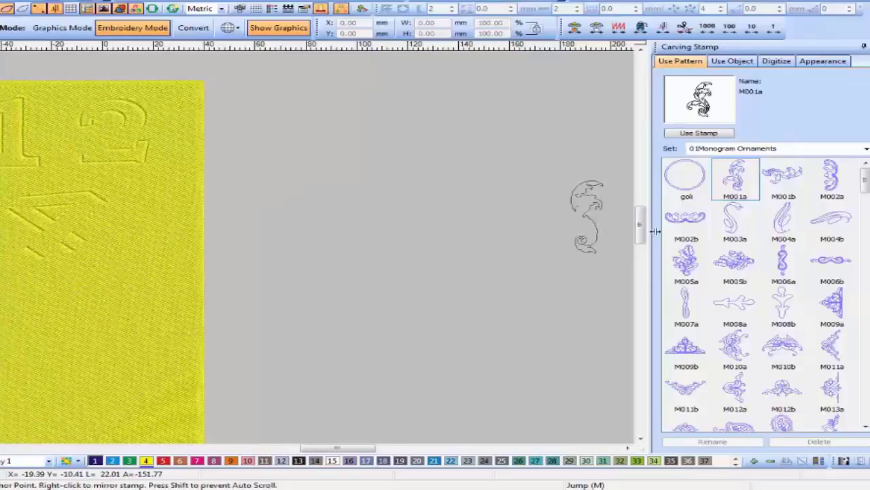
Carve monogram ornament M002a about 24 mm wide in the middle of the fill, beside the M001a ornament.
left_click(832, 177)
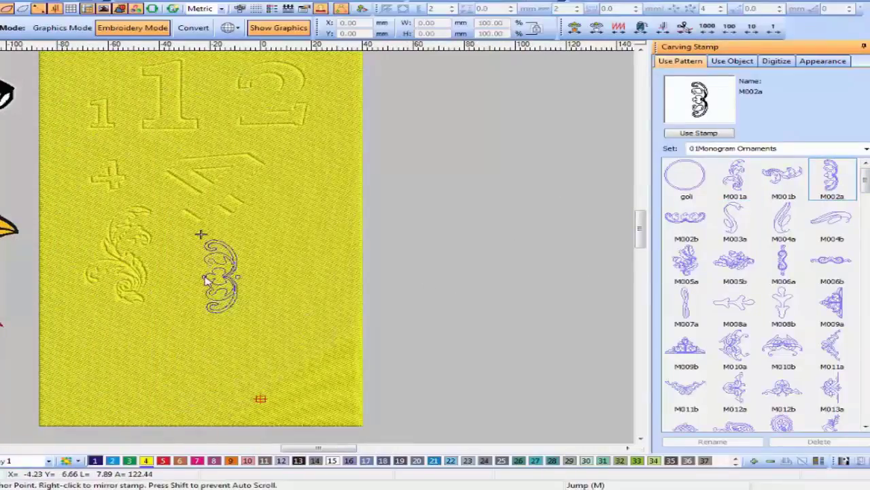
left_click(205, 277)
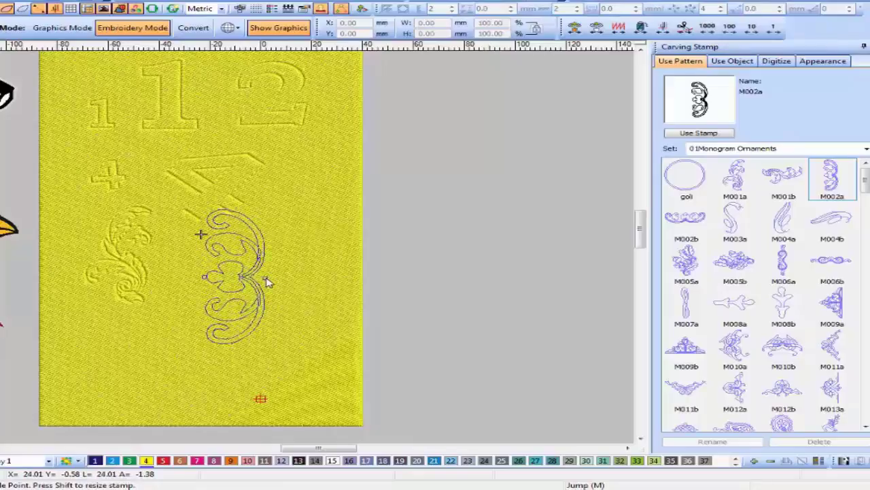
left_click(267, 282)
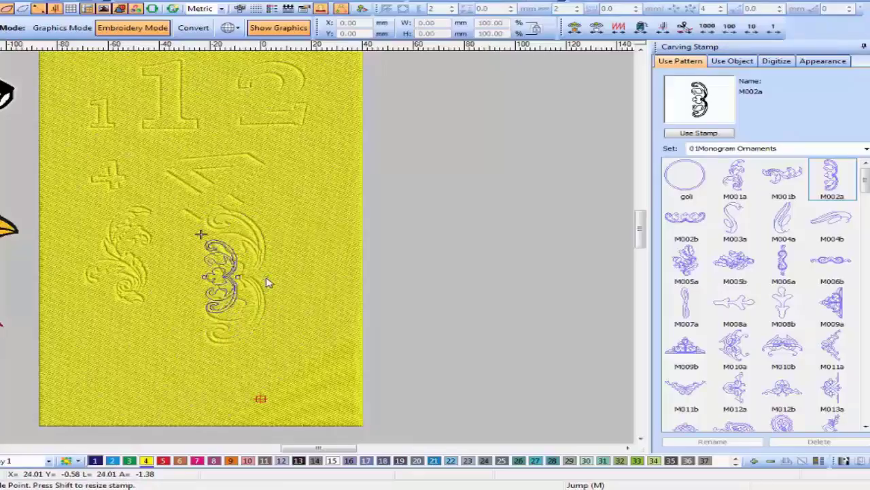
Carve leaf ornament M005a near both lower corners of the fill, the second about 33 mm wide, and end stamping.
left_click(685, 265)
scroll(39, 288, "down", 5)
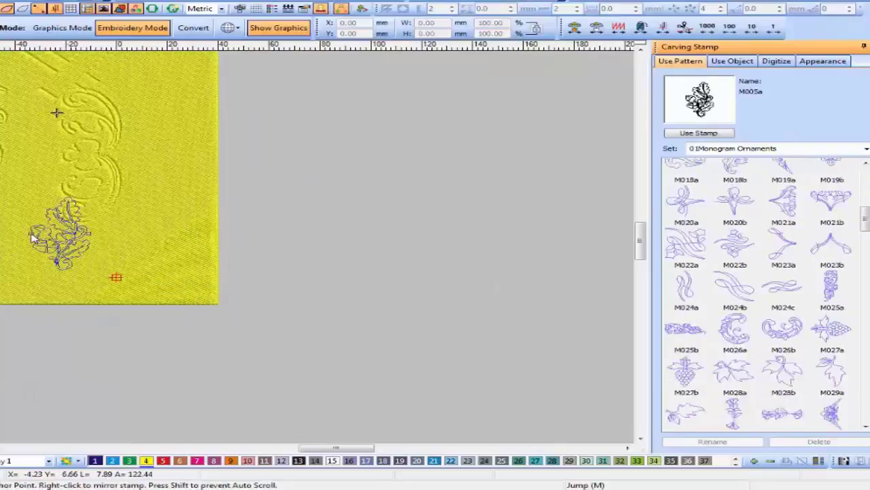
left_click(87, 249)
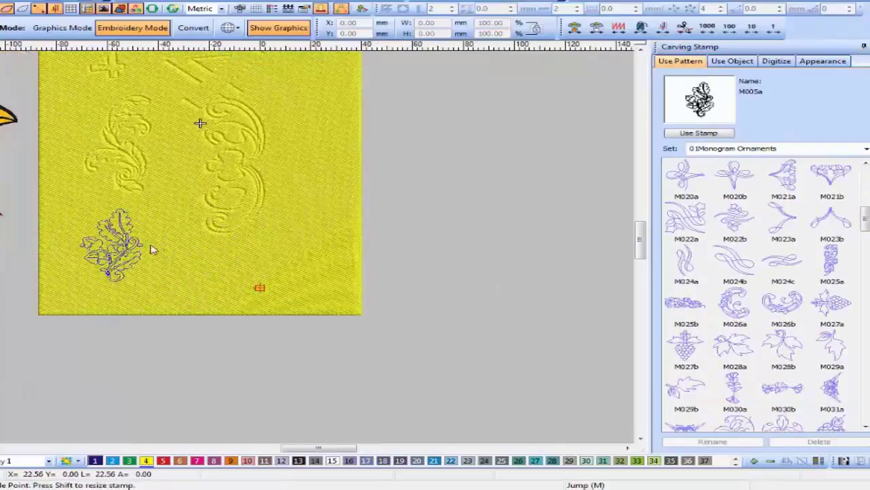
left_click(161, 283)
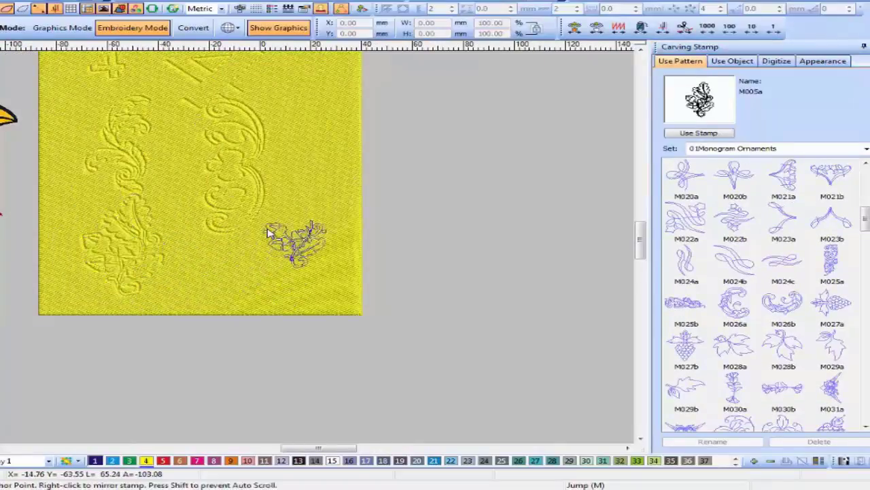
left_click(268, 235)
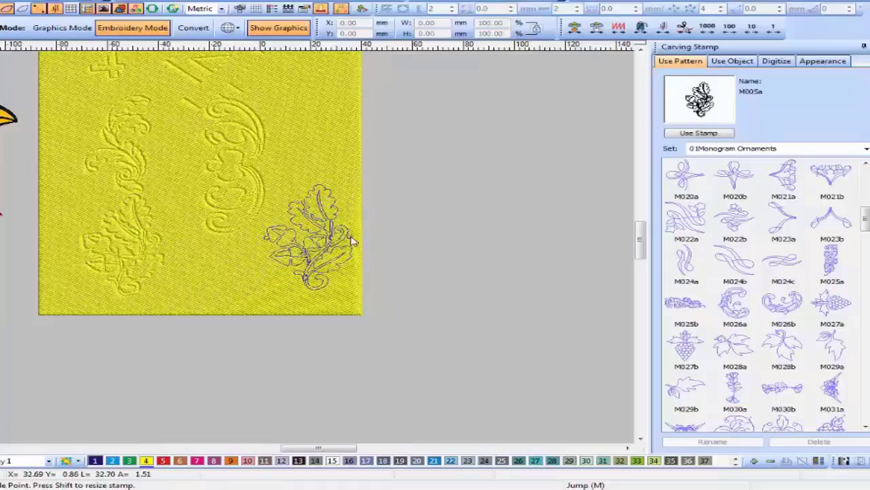
left_click(351, 239)
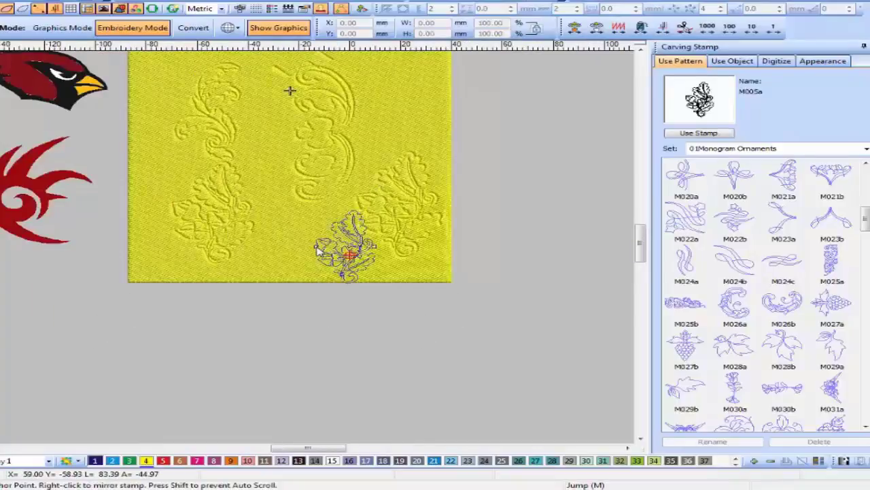
key("Escape")
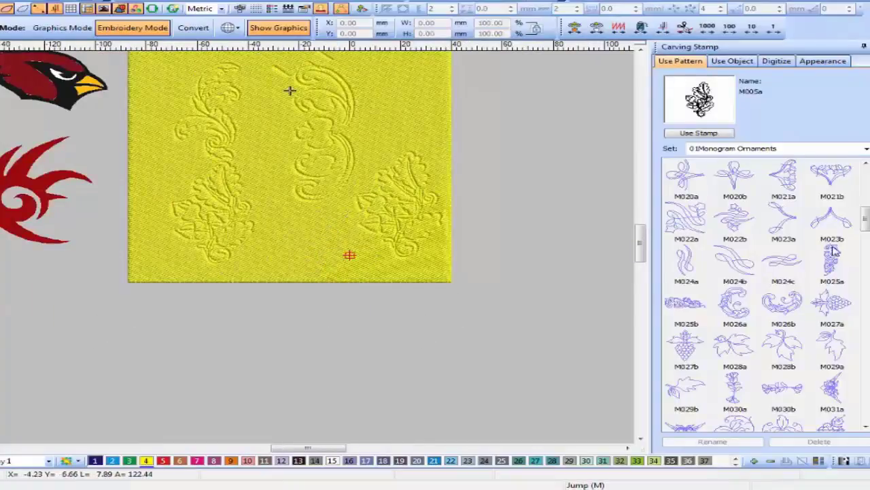
Select the yellow fill and clear all of its carving stamps.
scroll(833, 248, "down", 1)
scroll(317, 243, "up", 1)
left_click_drag(639, 237, 641, 225)
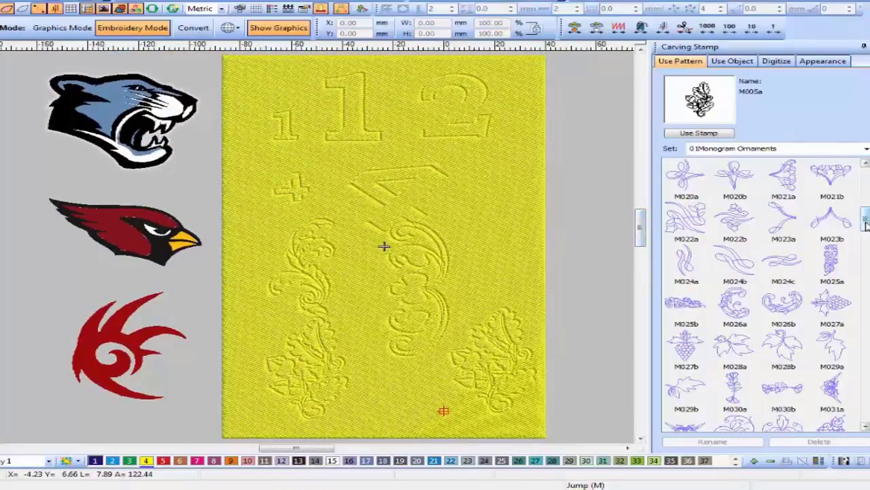
left_click_drag(867, 224, 848, 324)
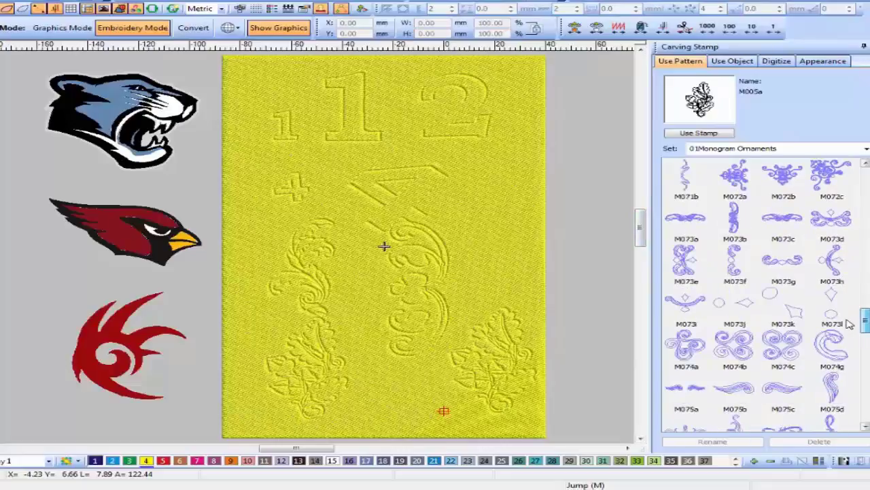
left_click(822, 61)
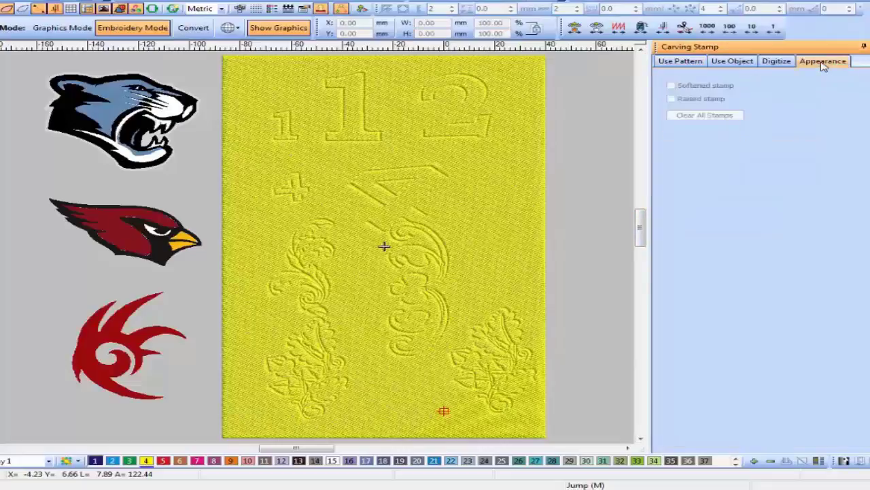
left_click(480, 125)
left_click(685, 117)
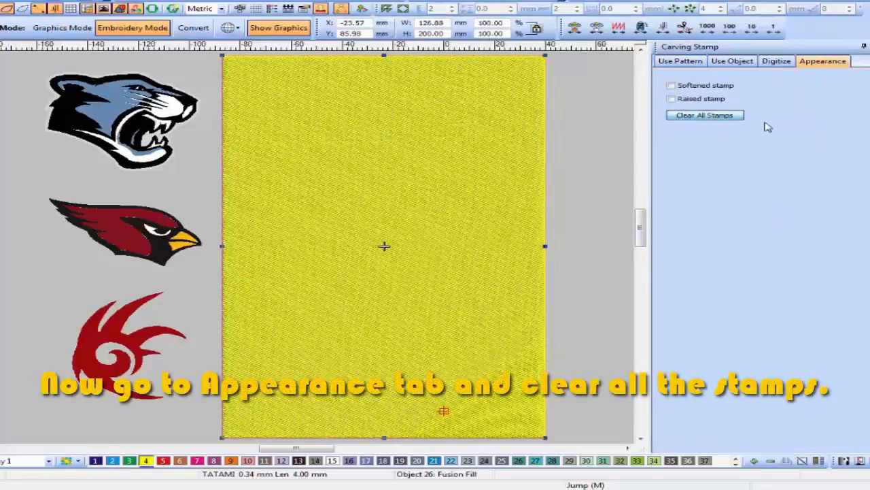
Carve monogram ornament M084a about 70 mm wide across the upper part of the fill.
left_click(680, 61)
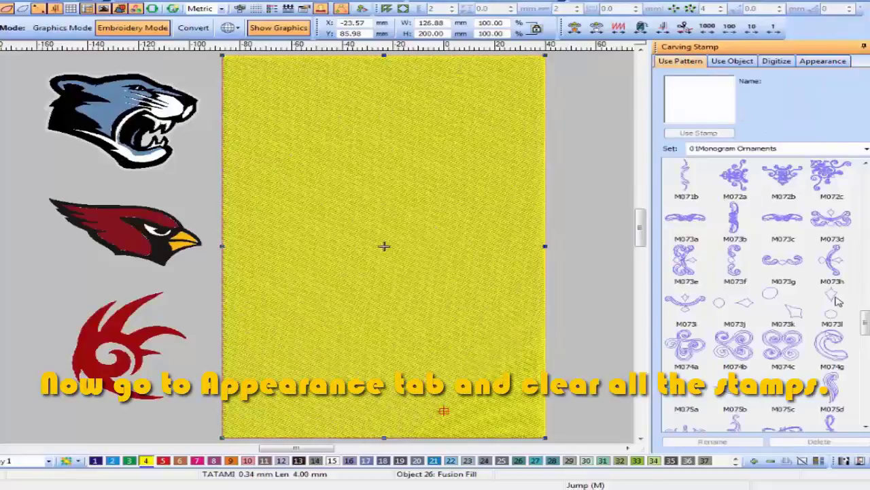
left_click(739, 178)
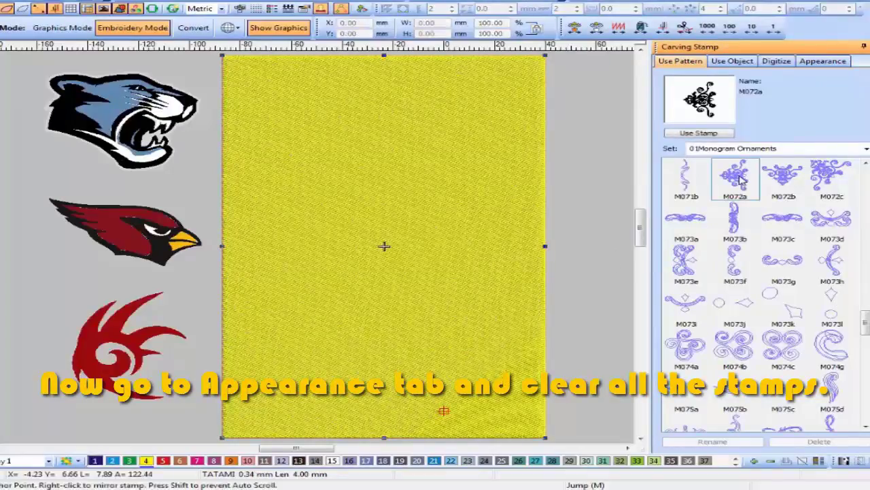
left_click_drag(864, 323, 865, 351)
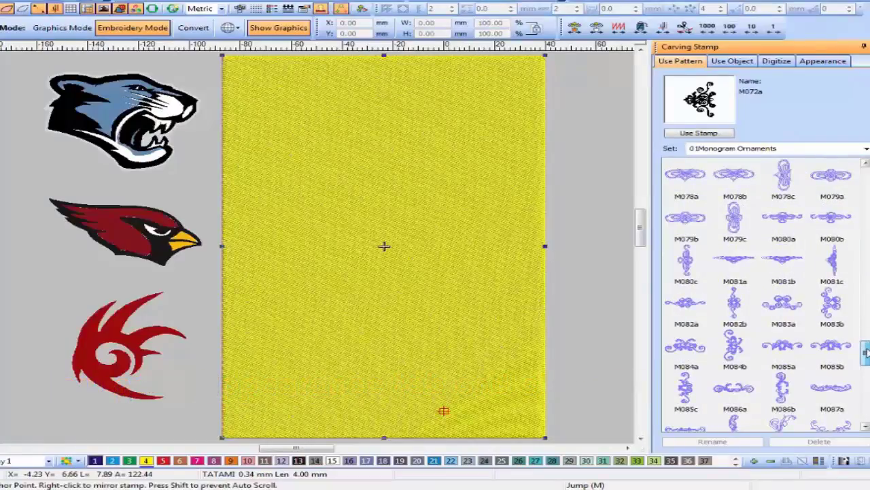
left_click(692, 345)
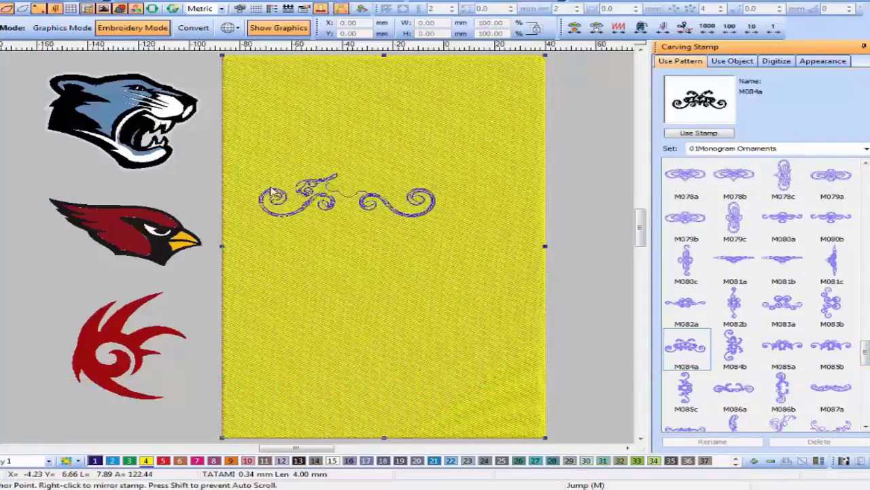
left_click(284, 187)
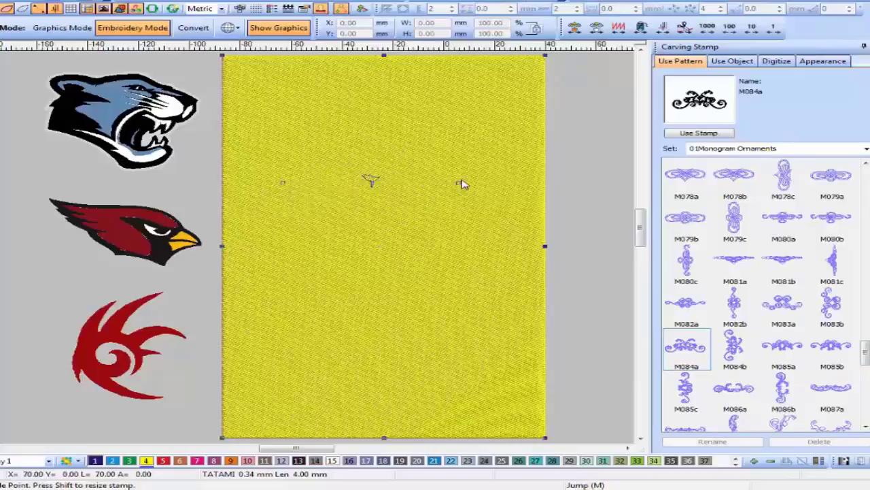
left_click(520, 187)
Carve a larger M084a ornament about 103 mm wide below the first one and end stamping.
left_click(275, 287)
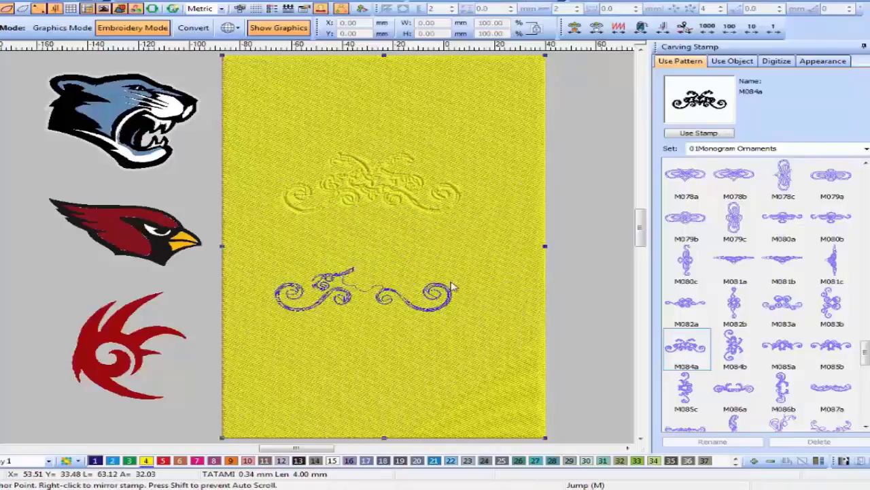
left_click(538, 285)
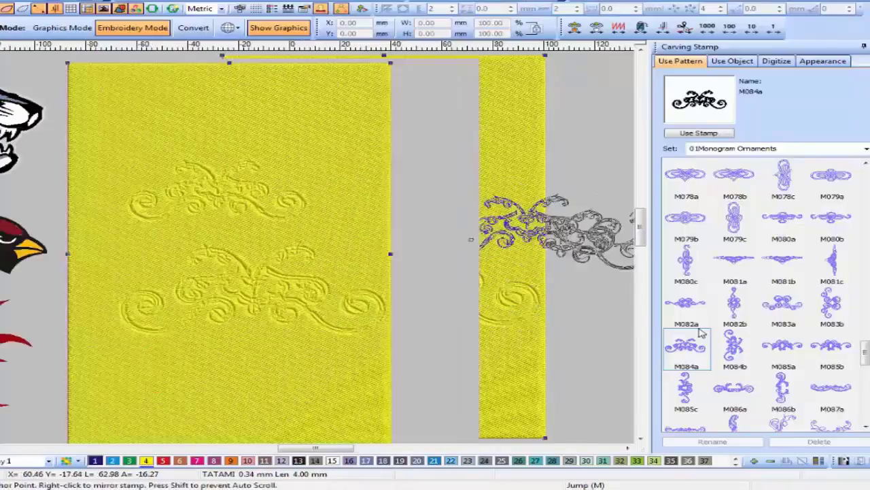
key("Escape")
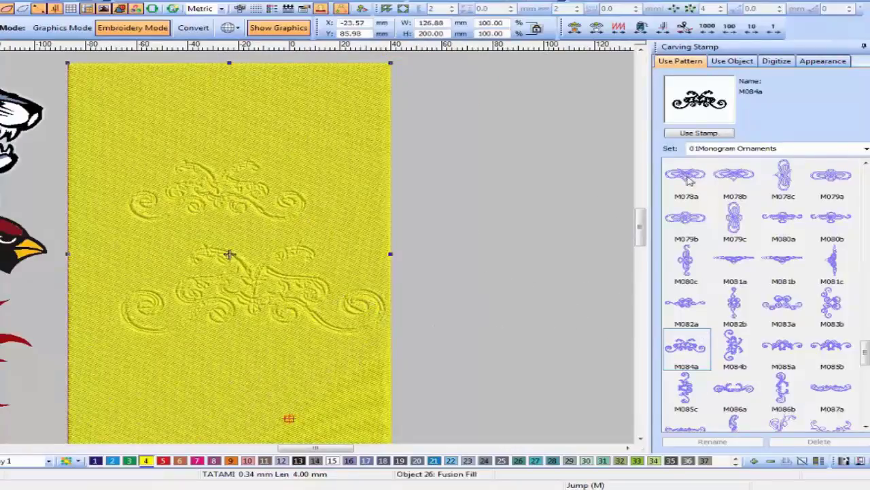
Clear all carving stamps, including both M084a ornaments, from the yellow fill.
left_click(816, 61)
left_click(740, 116)
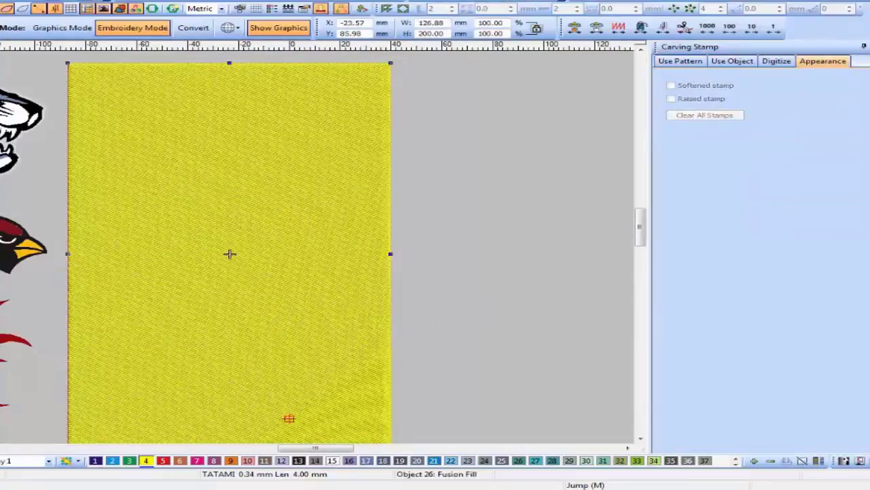
left_click_drag(357, 133, 534, 126)
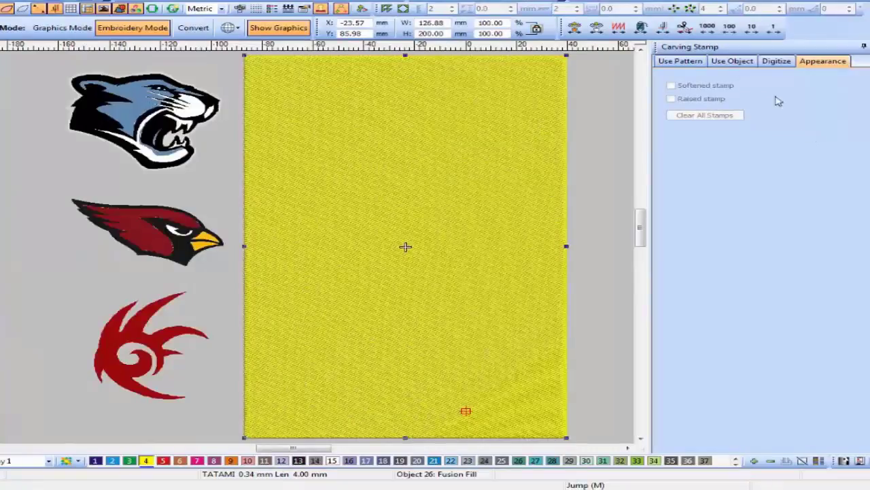
Switch the stamp set to Single Motifs and carve Shapes01 about 47 mm wide in the upper middle of the fill.
left_click(683, 62)
left_click(810, 150)
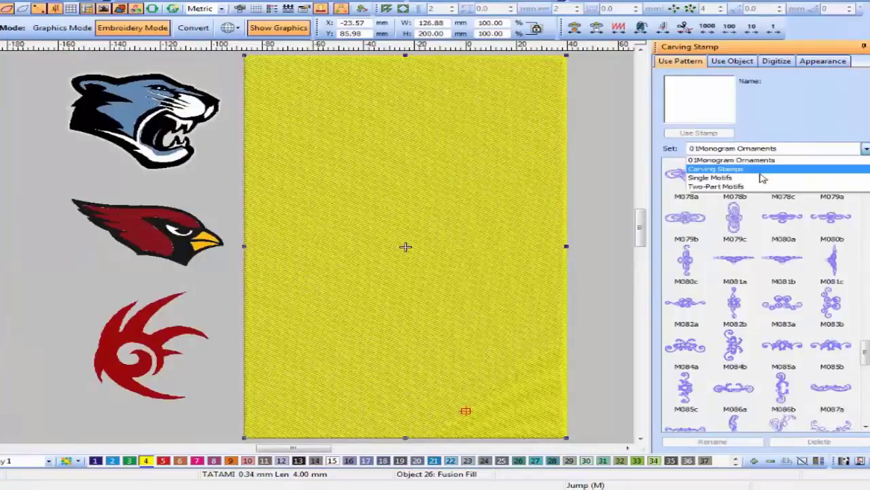
left_click(762, 177)
left_click(735, 262)
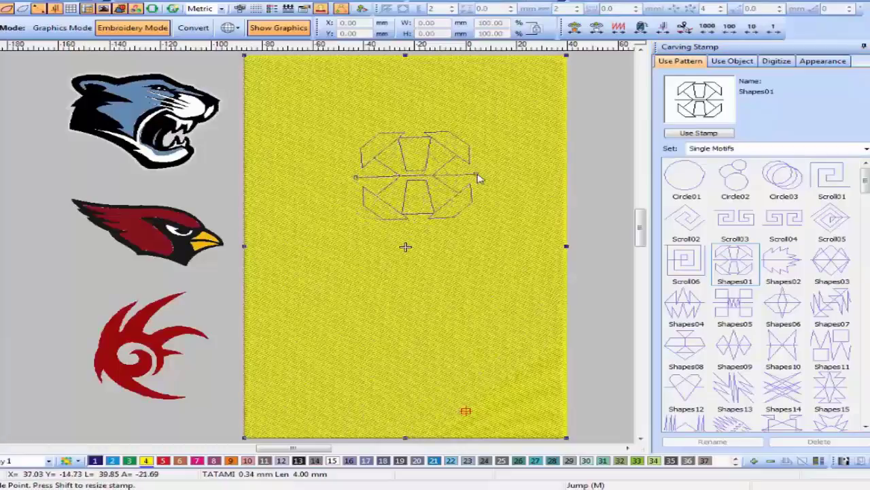
left_click_drag(478, 180, 479, 180)
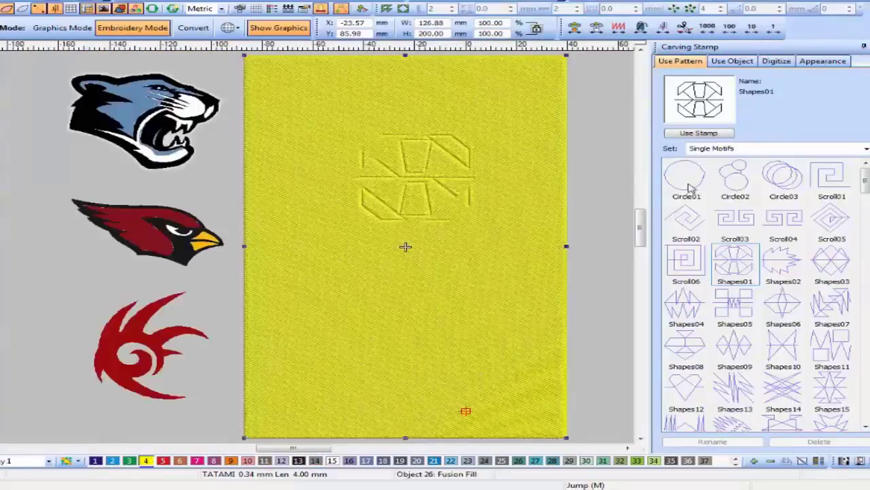
Switch the stamp set to Two-Part Motifs, carve Duet03b about 51 mm wide below the Shapes01 motif and end stamping.
left_click(742, 148)
left_click(743, 187)
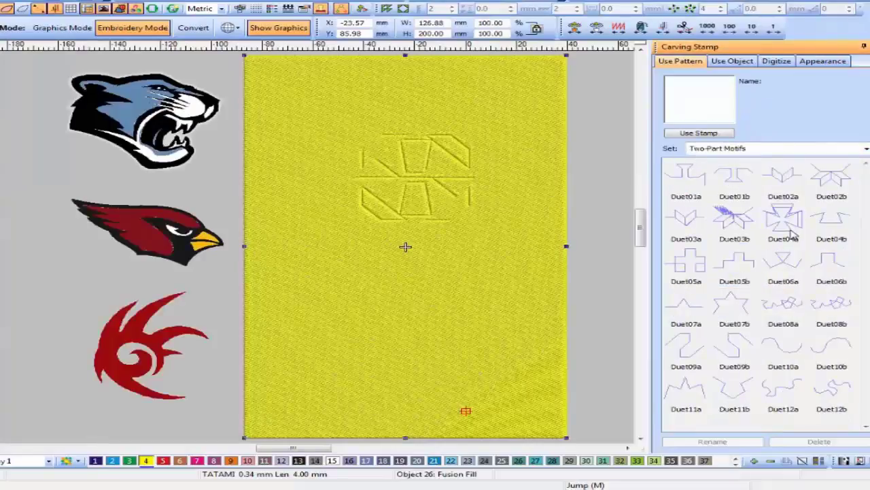
left_click(743, 219)
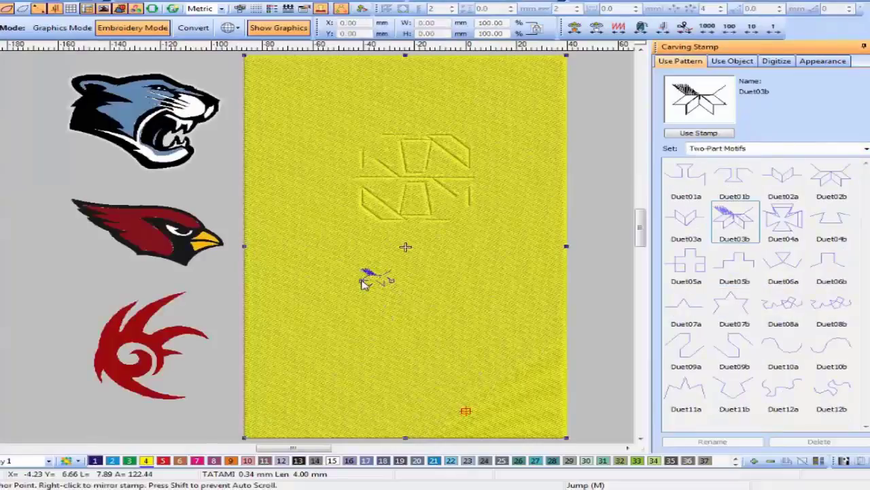
left_click(364, 284)
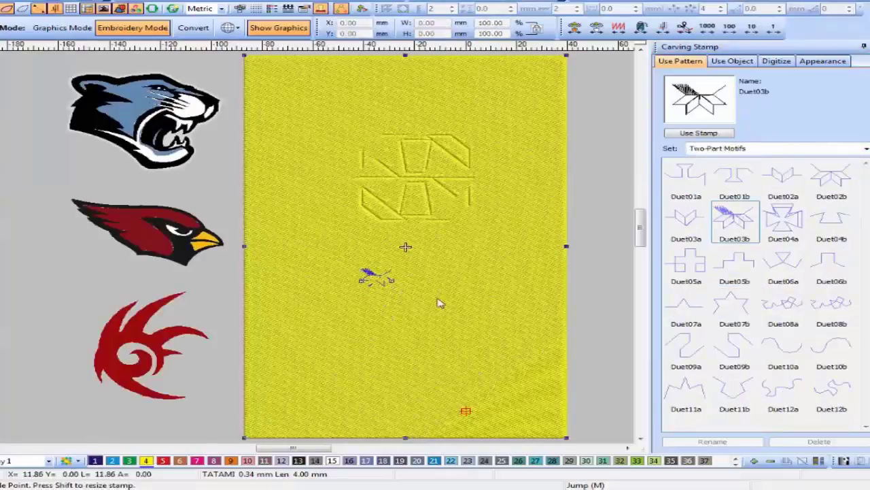
left_click(495, 285)
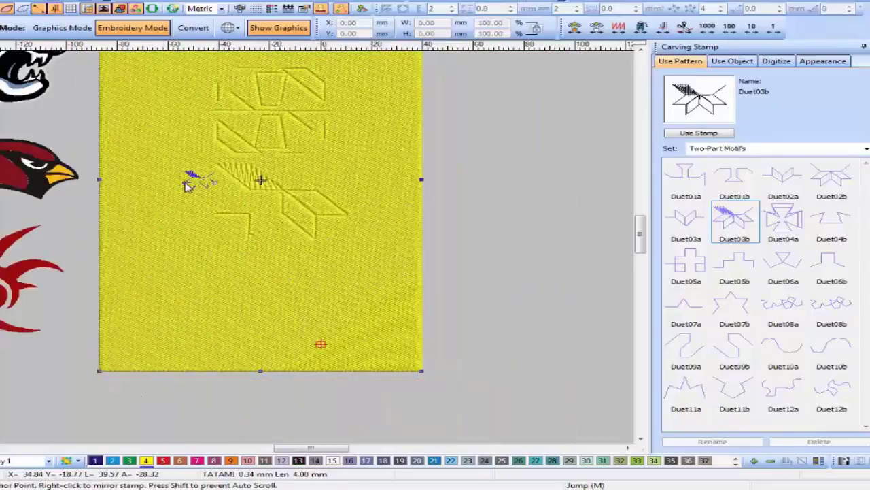
key("Escape")
Clear the Shapes01 and Duet03b carving stamps from the yellow fill.
key("shift+z")
key("0")
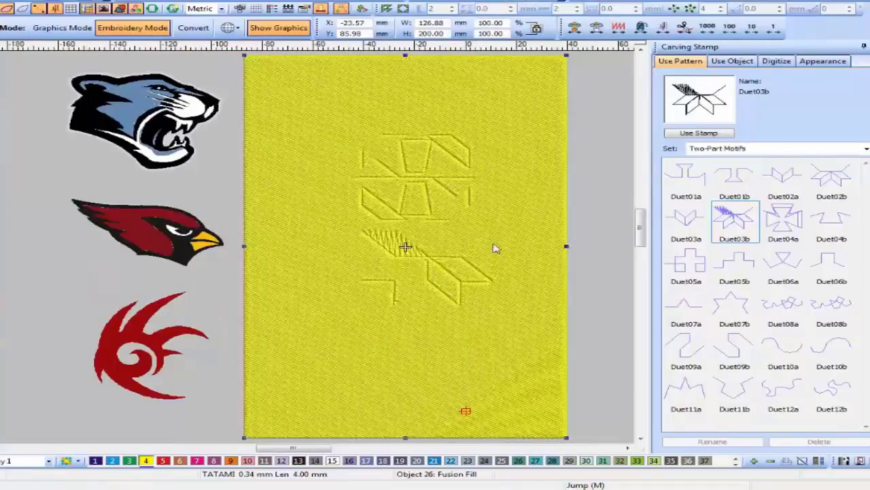
left_click(809, 61)
left_click(694, 115)
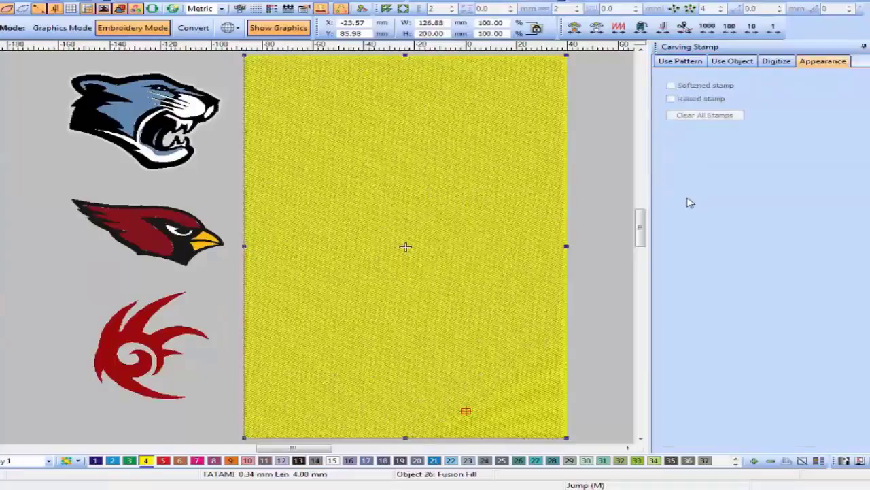
Digitize a custom leaf-shaped stamp outline about 19 mm wide and 35 mm tall in the empty area right of the fill.
left_click(775, 62)
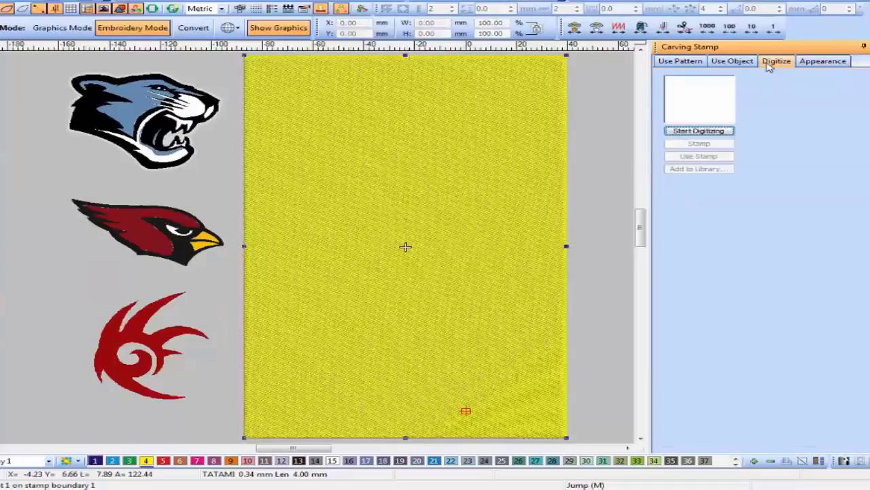
left_click(627, 448)
left_click(627, 448)
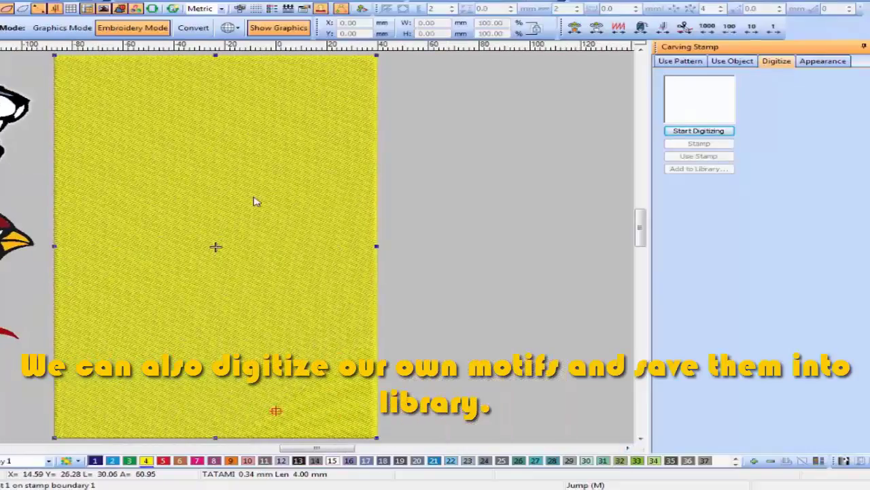
left_click(439, 109)
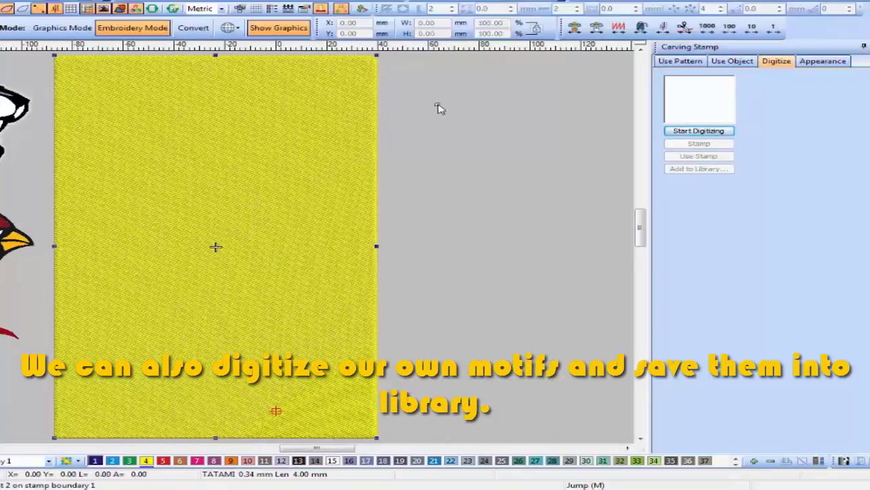
left_click(441, 85)
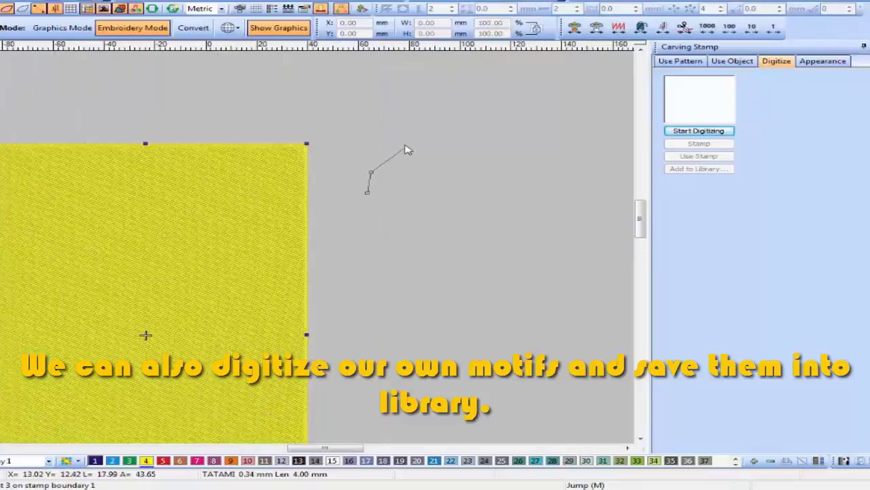
left_click(413, 176)
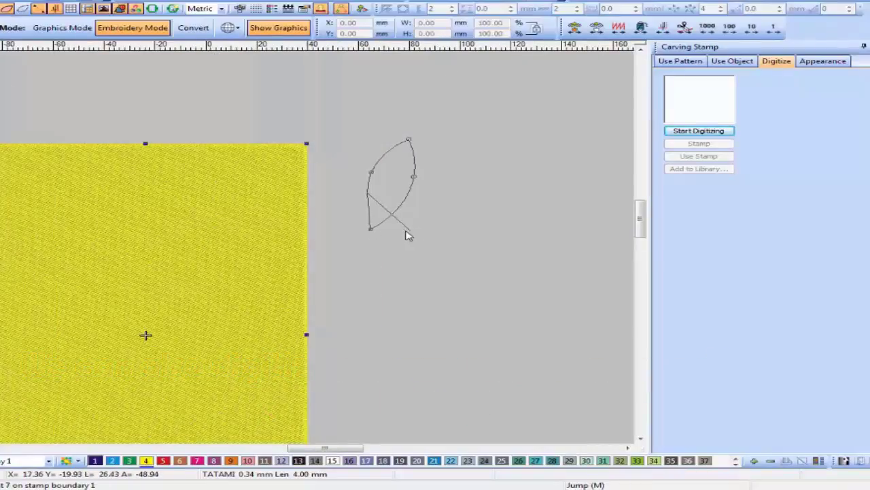
key("Return")
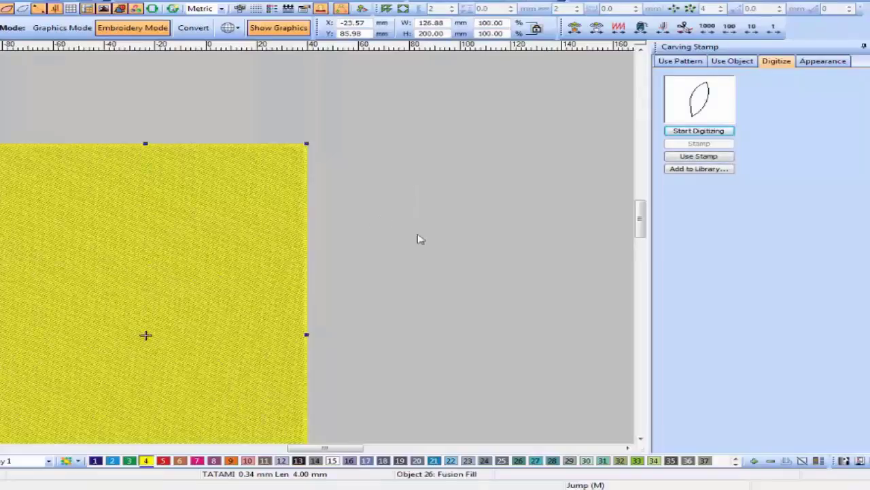
Digitize a new curved horn-shaped stamp outline about 44 mm wide and 40 mm tall in the empty area right of the fill.
left_click(706, 134)
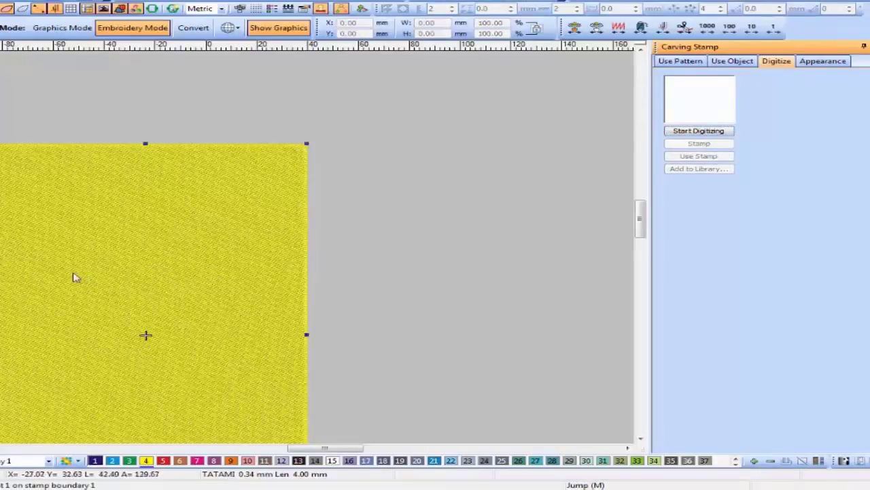
key("0")
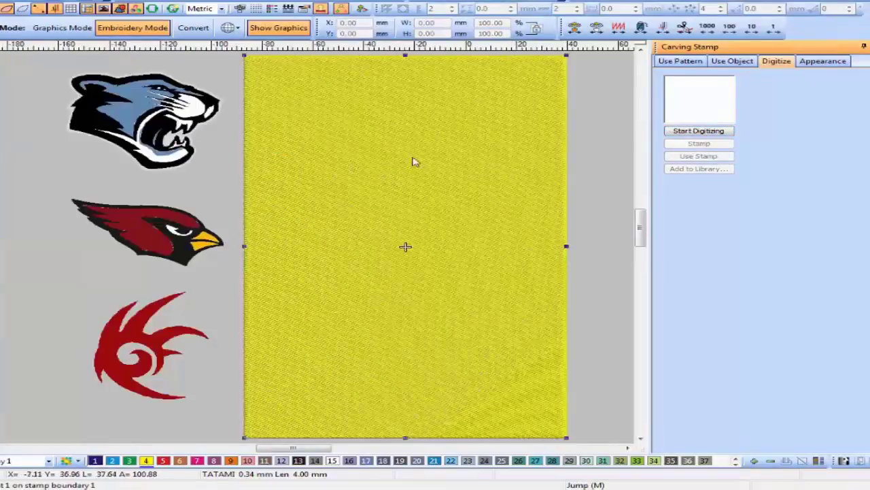
left_click(703, 134)
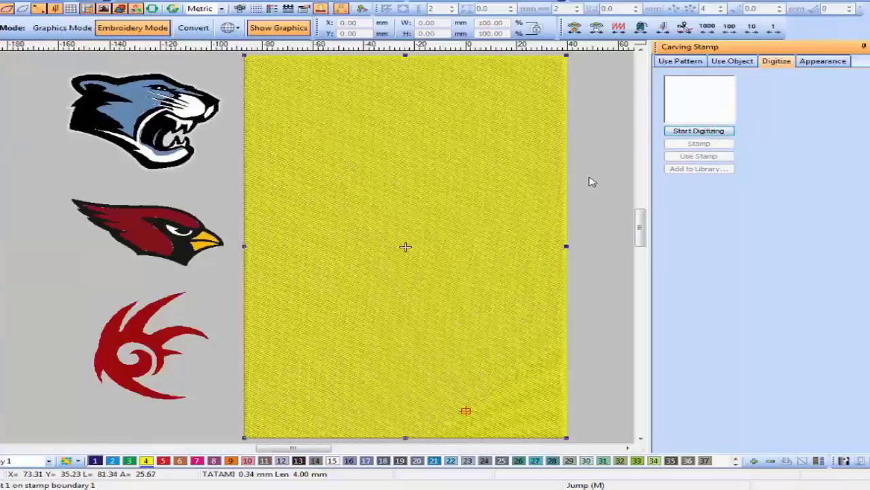
left_click(627, 449)
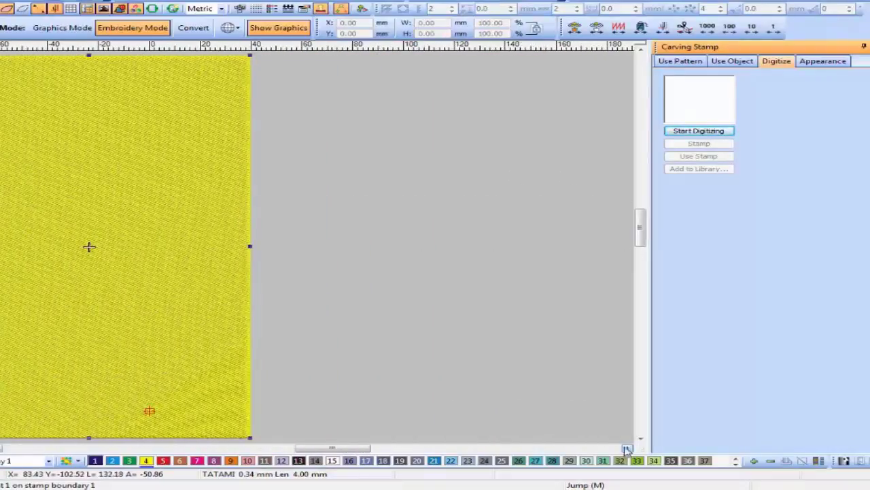
left_click(360, 176)
right_click(362, 119)
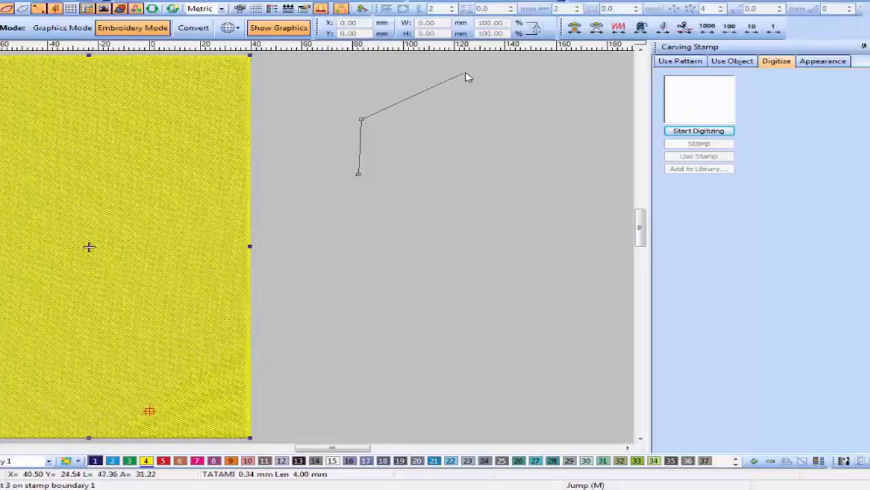
left_click(464, 73)
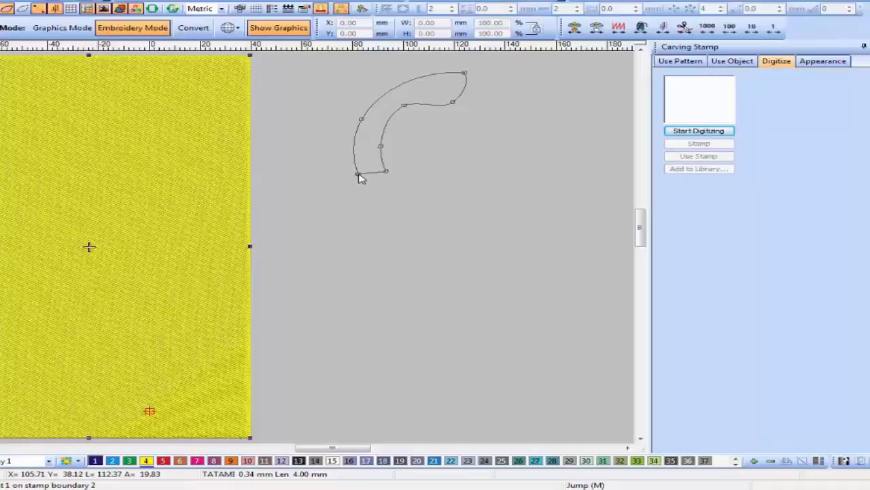
key("Return")
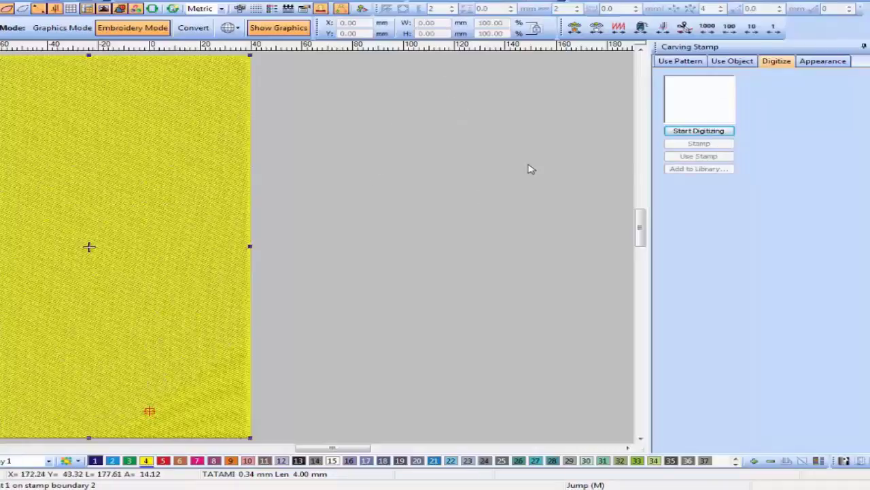
Carve the digitized horn-shaped stamp about 70 mm wide into the upper part of the yellow fill.
left_click(704, 161)
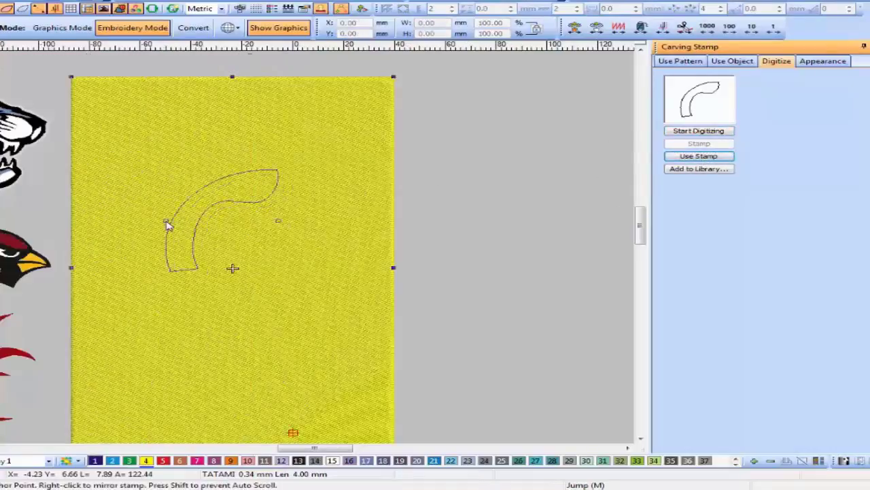
left_click(181, 212)
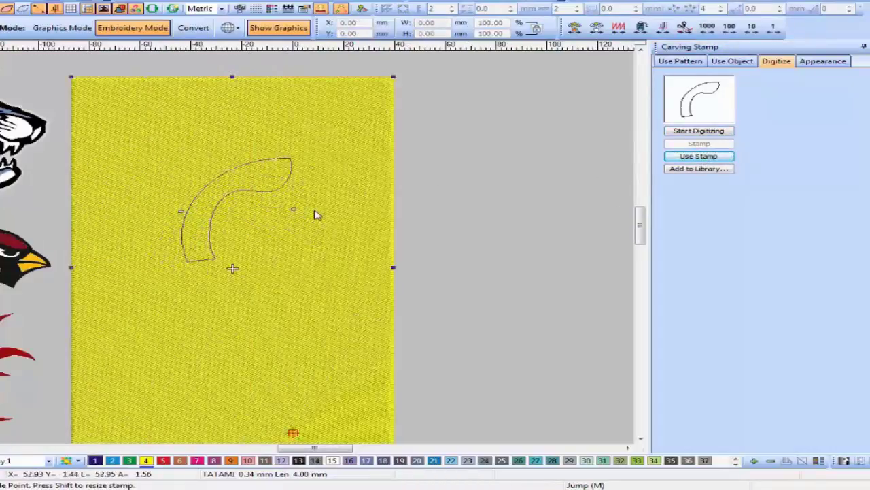
left_click(359, 216)
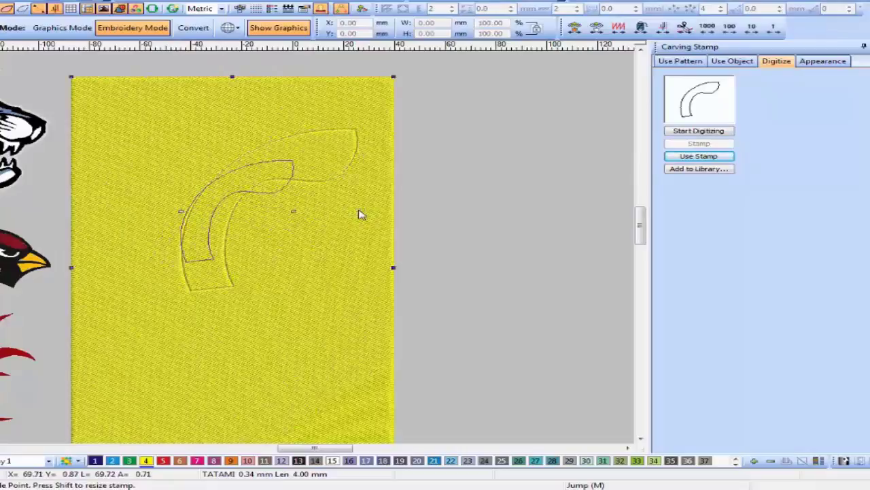
Carve a second, smaller horn-shaped stamp about 48 mm wide near the right edge of the yellow fill.
left_click(271, 268)
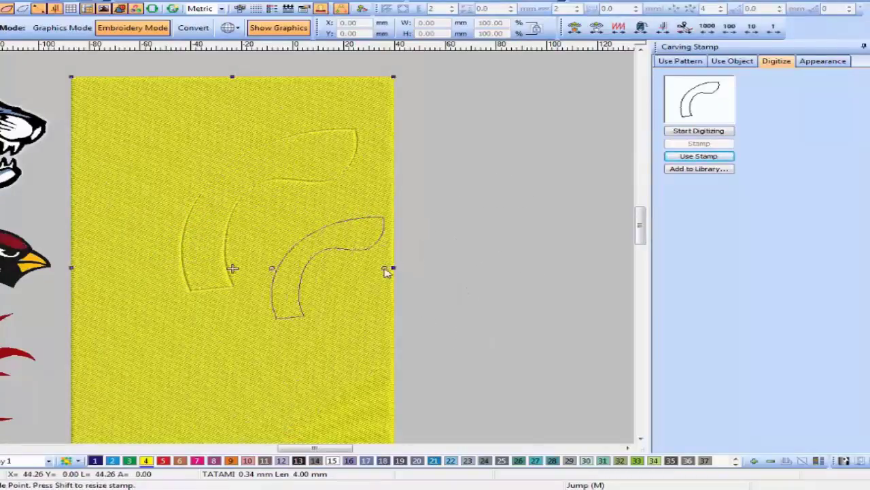
left_click(597, 295)
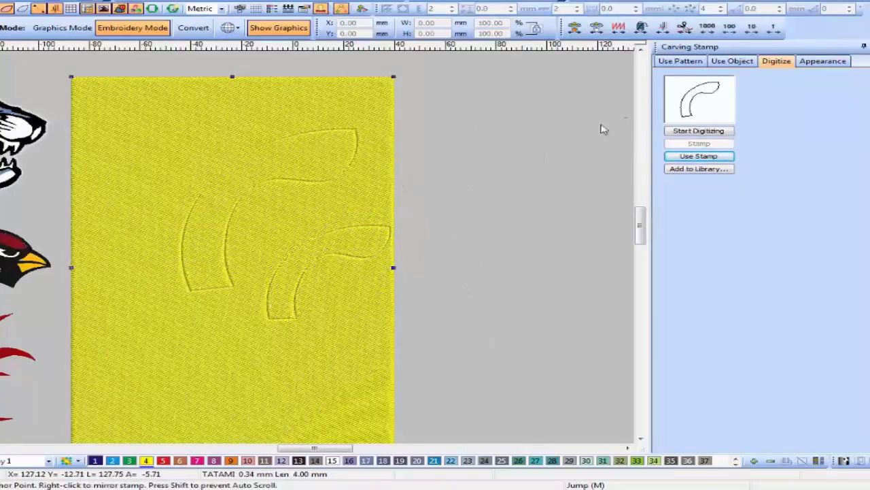
Digitize a new four-petal flower stamp outline about 51 mm wide and 36 mm tall in the empty area right of the fill.
left_click(709, 131)
left_click(416, 178)
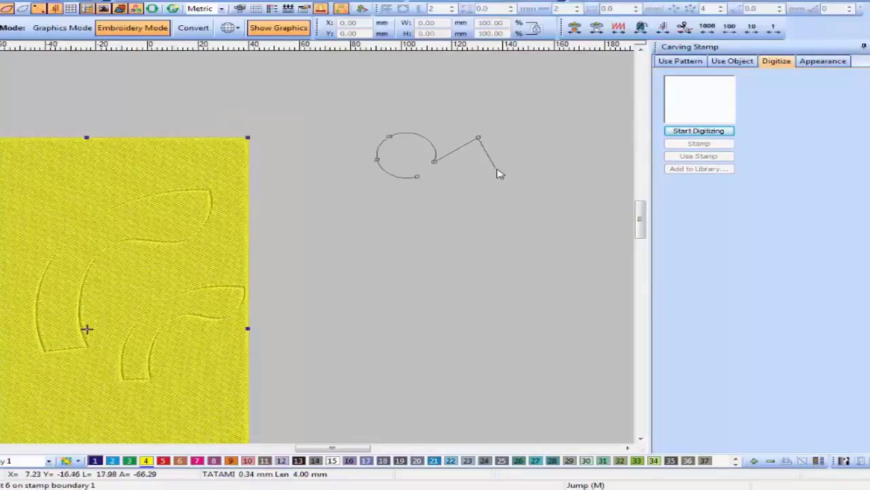
left_click(497, 170)
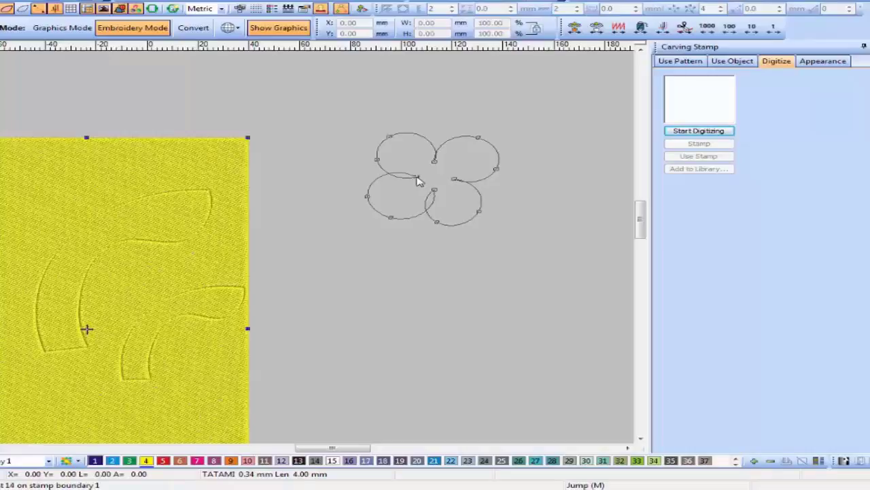
key("Return")
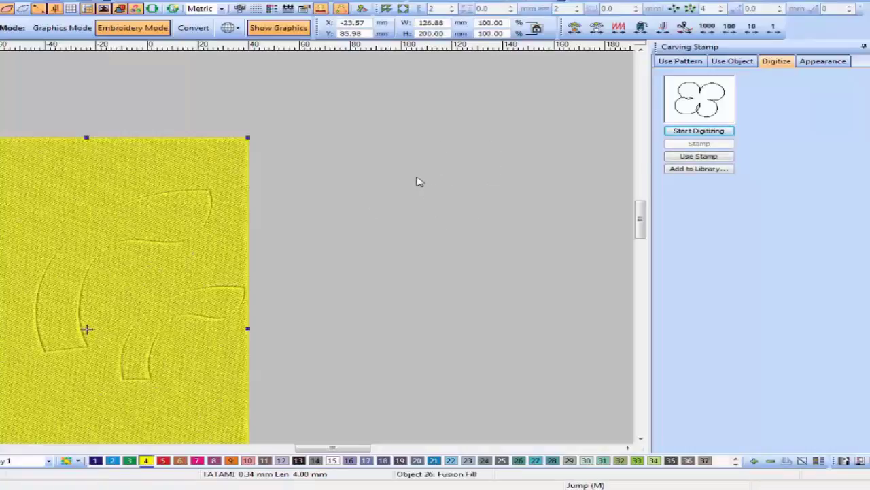
Carve the four-petal flower stamp, about 53 mm wide, into the lower middle and the upper-left part of the yellow fill.
left_click(699, 157)
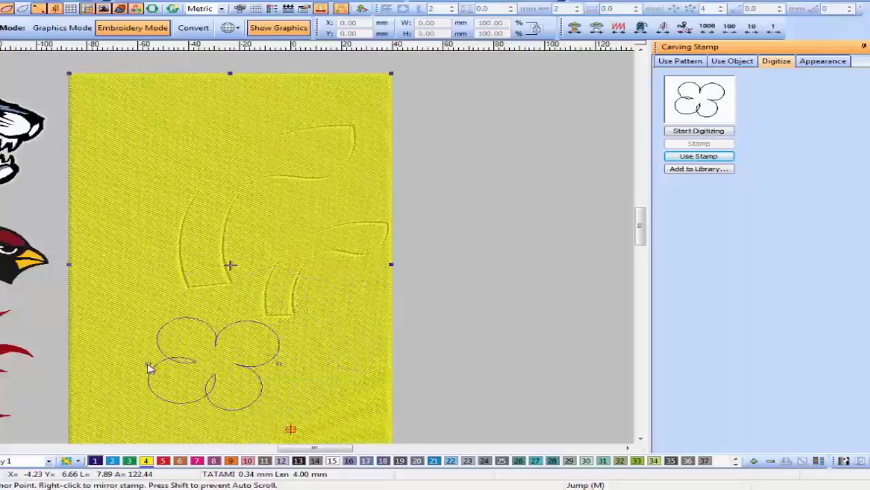
left_click(147, 364)
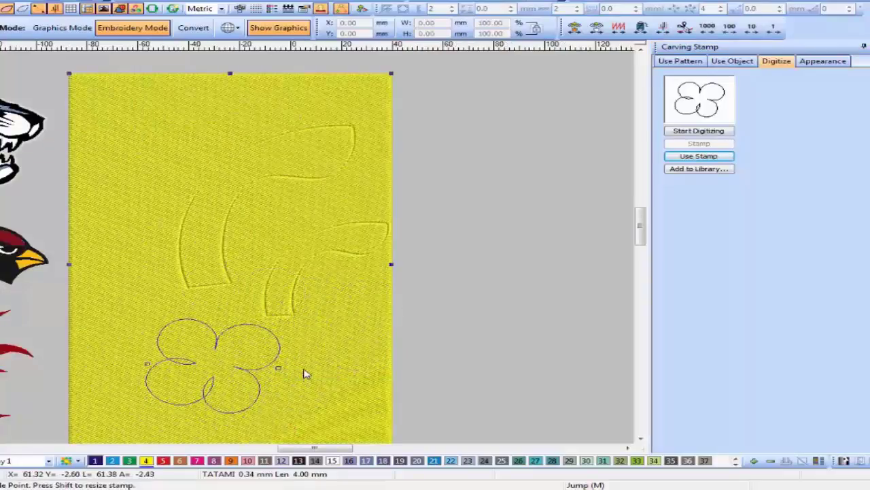
left_click(304, 373)
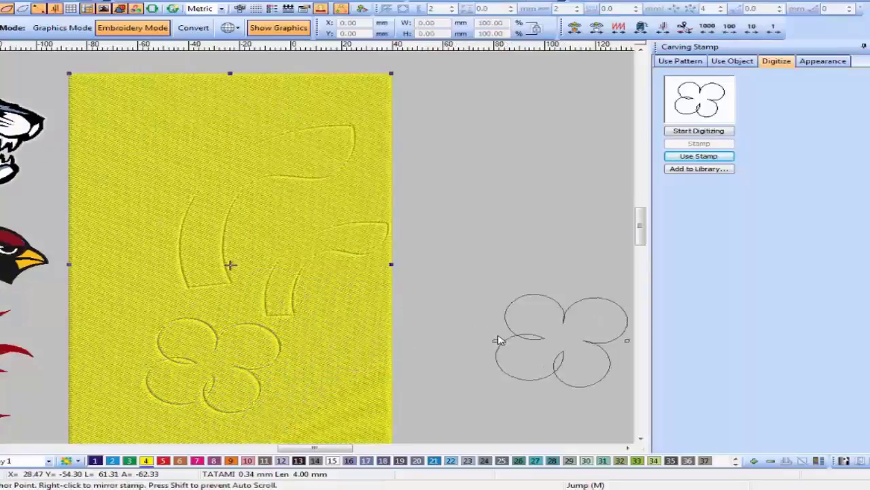
left_click(268, 168)
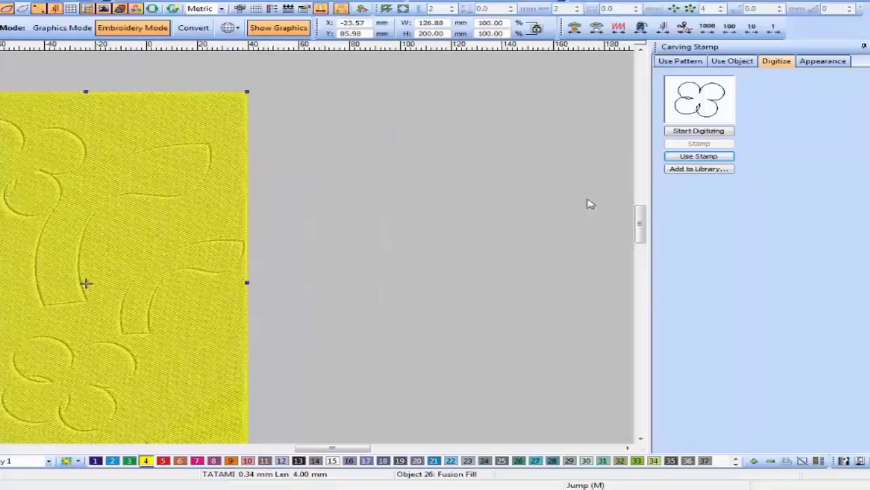
Create a new library pattern set named flower and try to save the flower stamp in it as pattern 1.
left_click(693, 169)
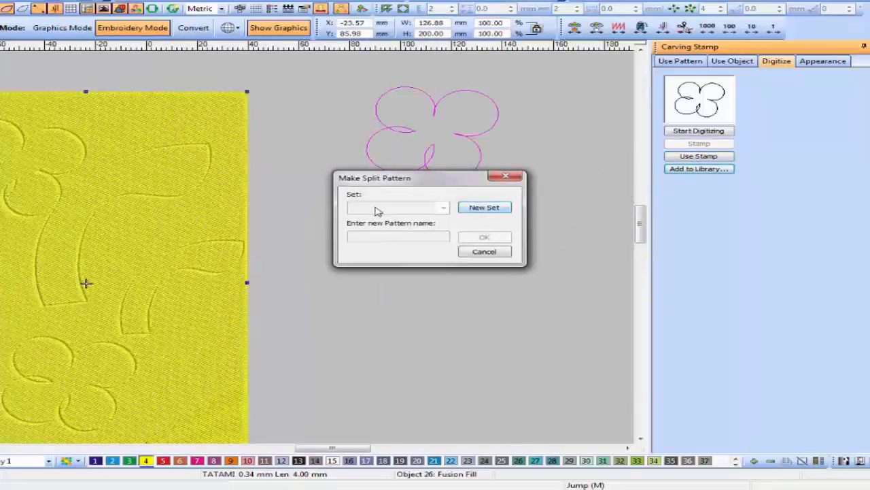
left_click(475, 207)
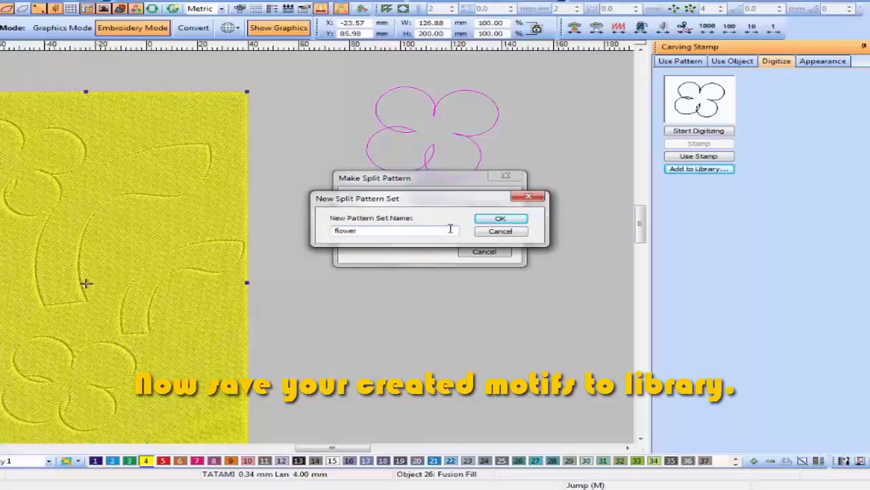
left_click(500, 218)
left_click(409, 236)
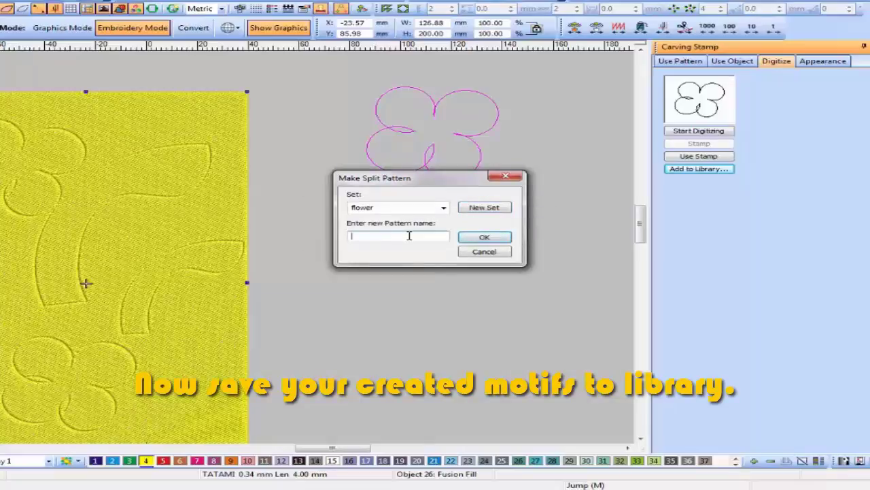
type("1")
left_click(499, 239)
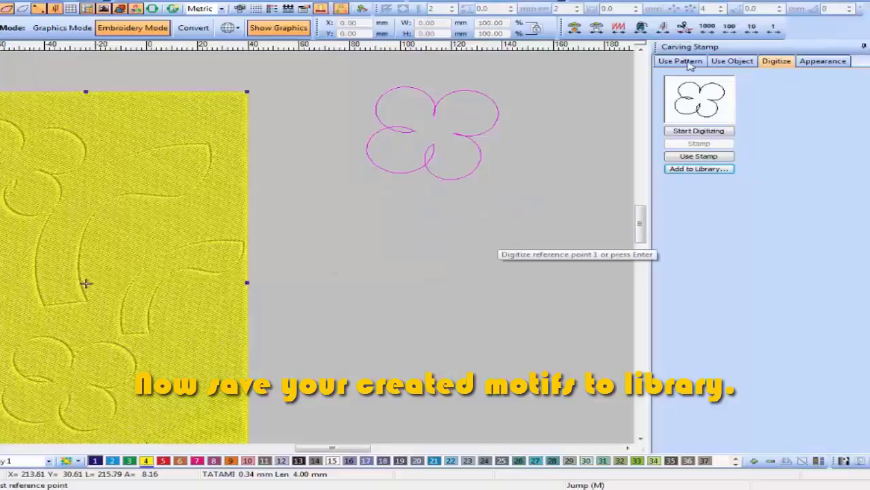
Show the patterns of the flower set among the library stamps.
left_click(680, 61)
left_click(753, 149)
left_click(767, 170)
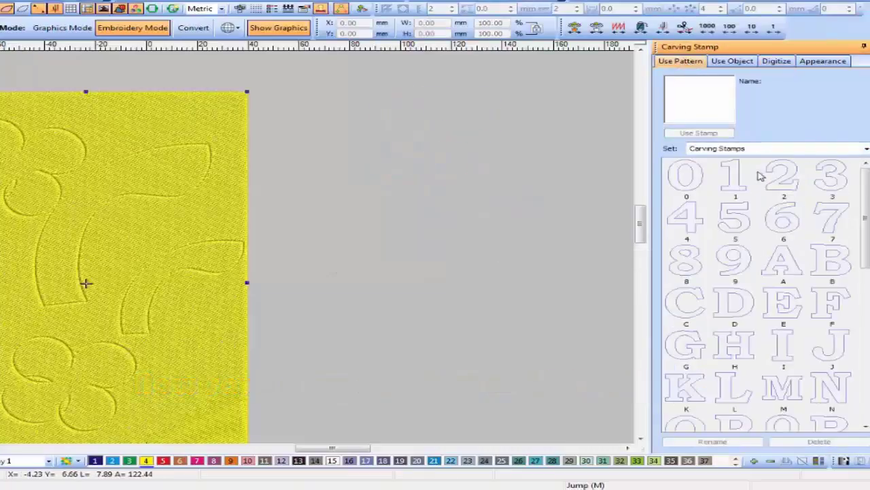
left_click(770, 151)
left_click(774, 196)
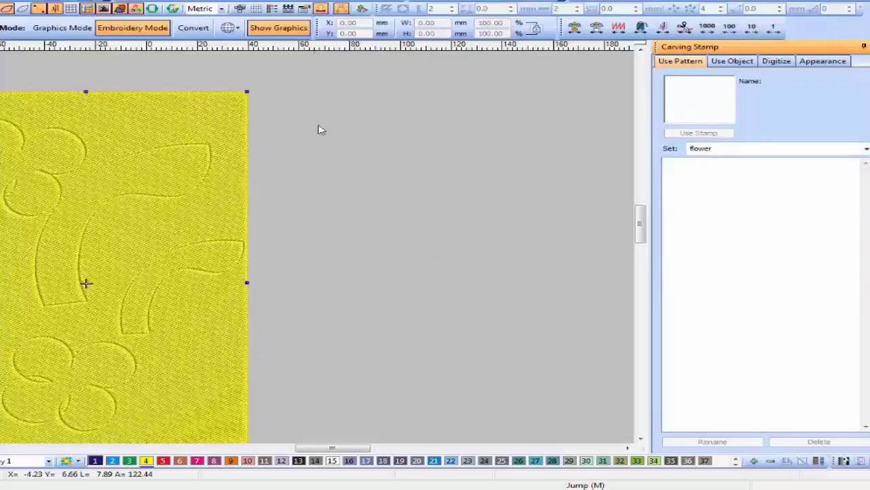
Clear all horn-shaped and flower stamps from the yellow fill.
left_click_drag(80, 158, 399, 122)
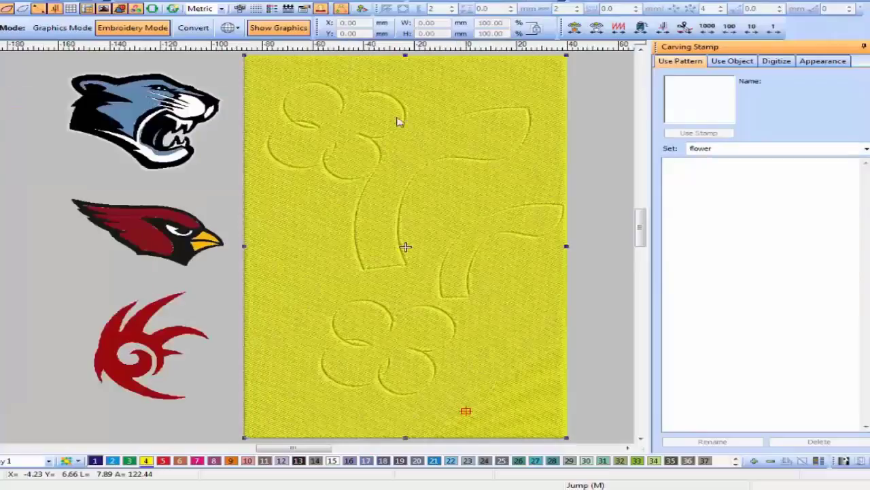
left_click(462, 126)
left_click(810, 64)
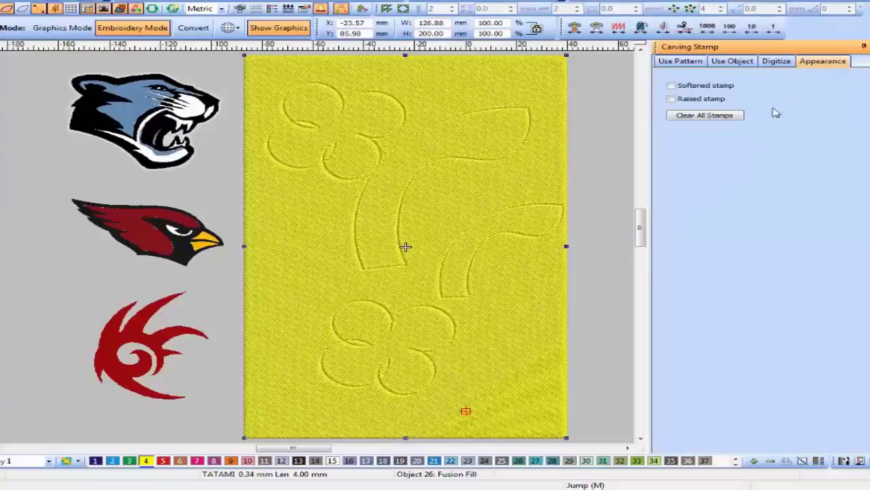
left_click(707, 115)
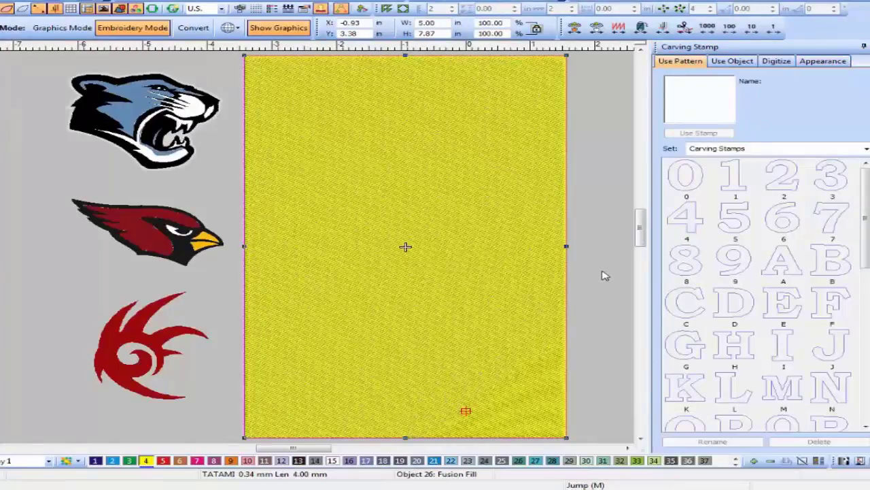
Pick the panther head vector artwork as a stamp and carve it about 3 in wide into the upper part of the yellow fill.
left_click(728, 62)
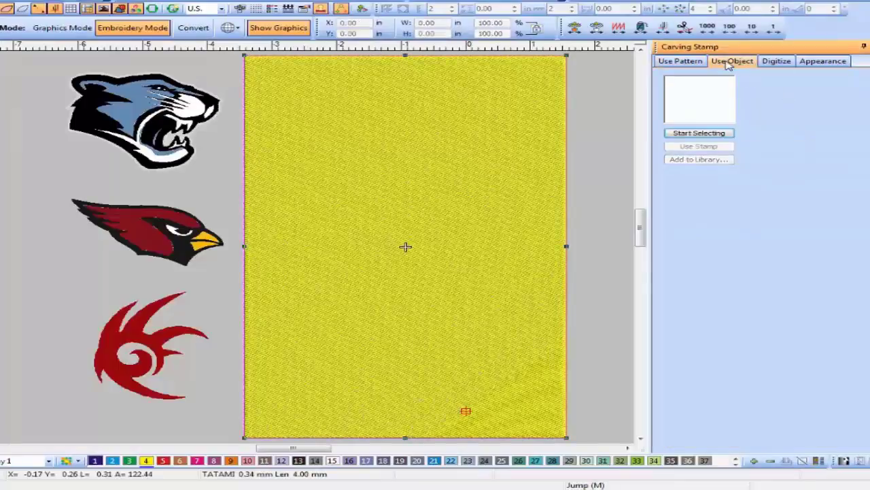
left_click(686, 136)
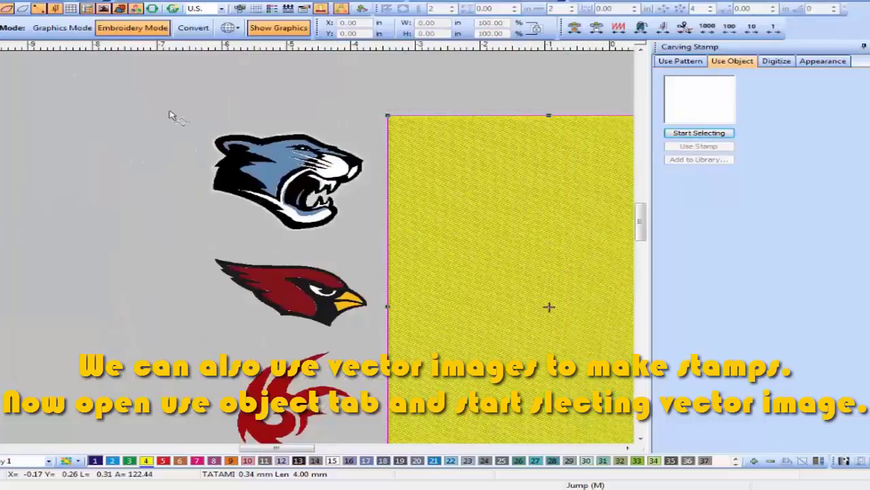
left_click_drag(170, 103, 379, 255)
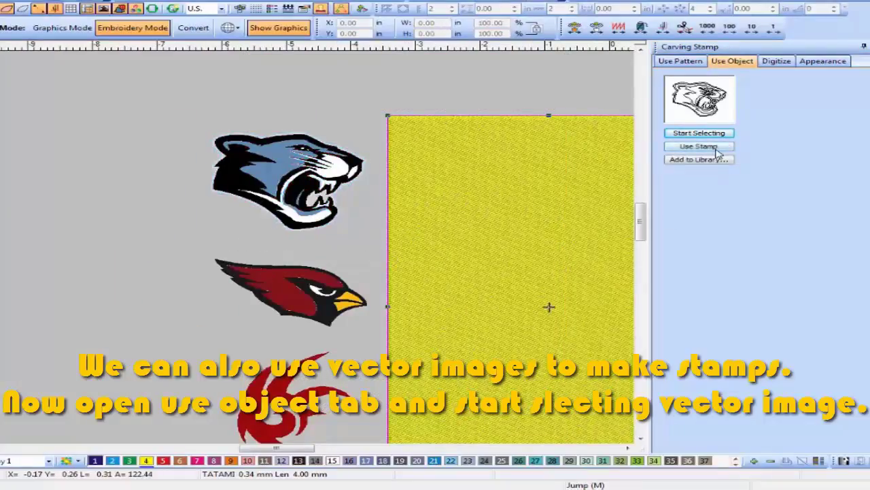
left_click(718, 153)
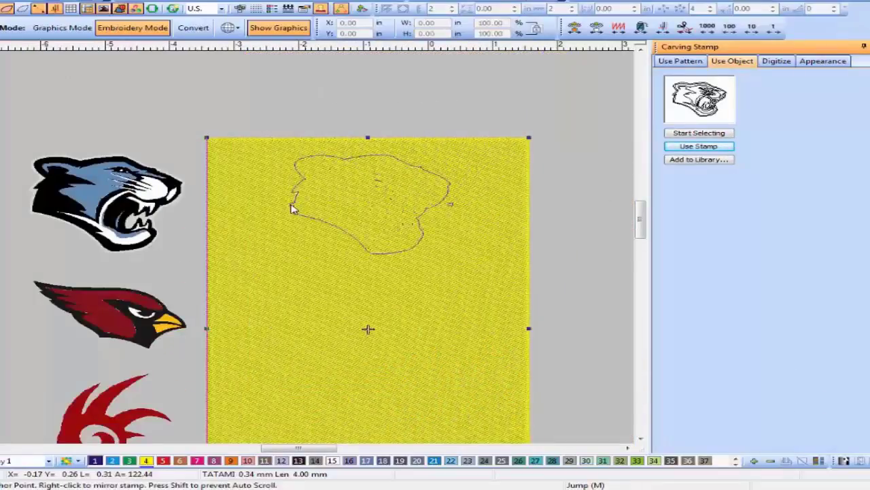
left_click(292, 209)
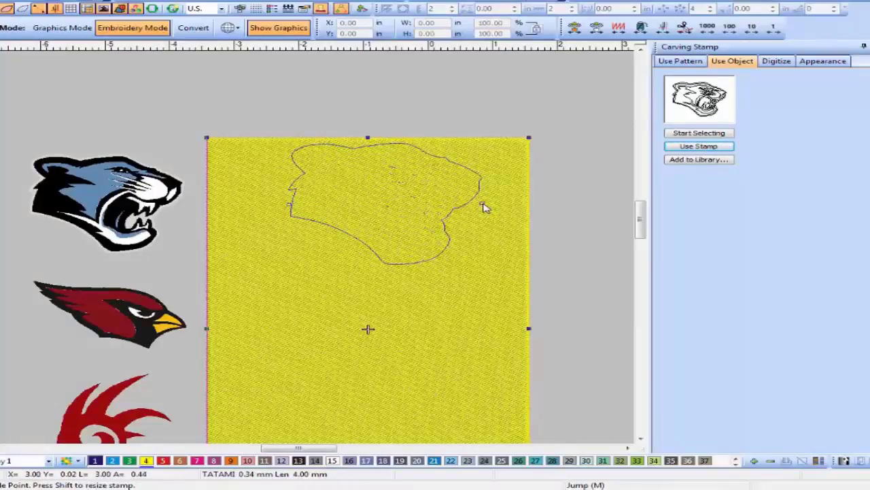
left_click(485, 208)
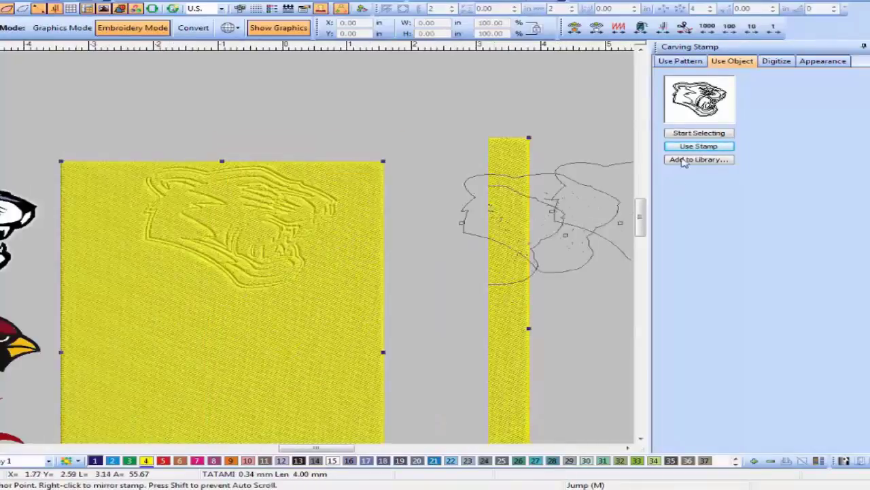
left_click(692, 148)
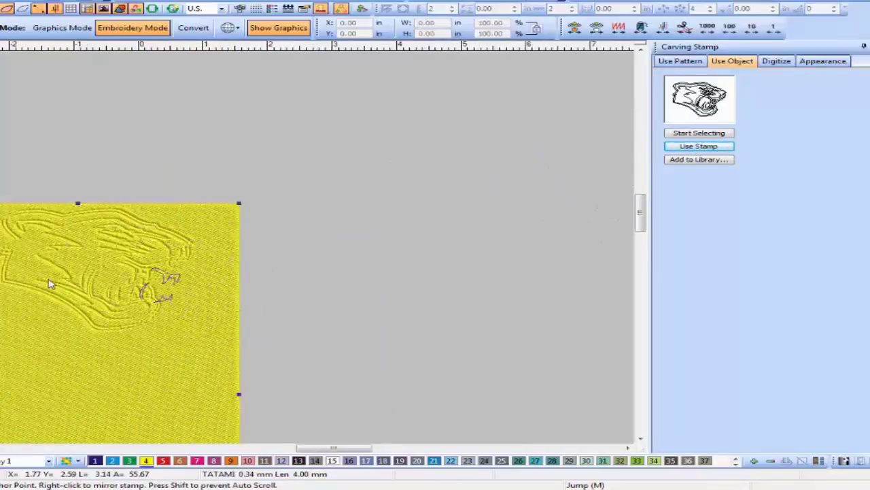
key("shift+z")
scroll(317, 246, "up", 1)
key("Escape")
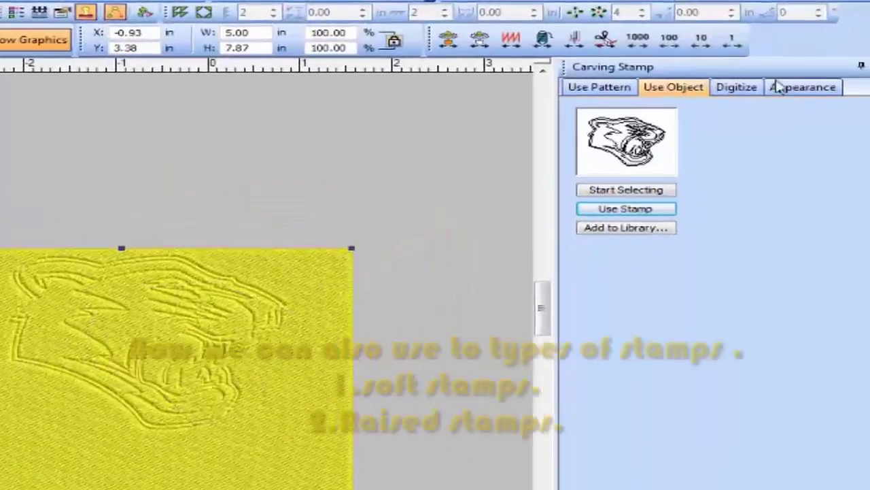
Try the Softened stamp appearance on the panther carving, and set it to Raised stamp instead.
left_click(818, 63)
left_click(479, 182)
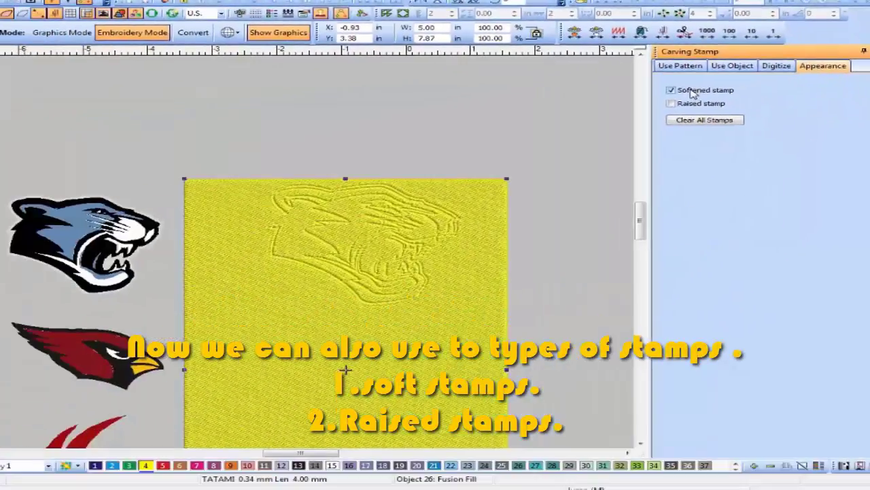
left_click(693, 94)
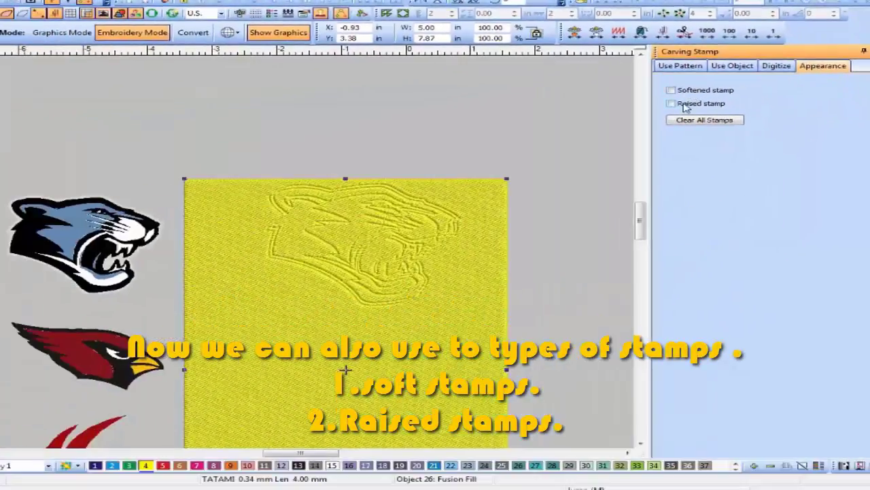
left_click(686, 105)
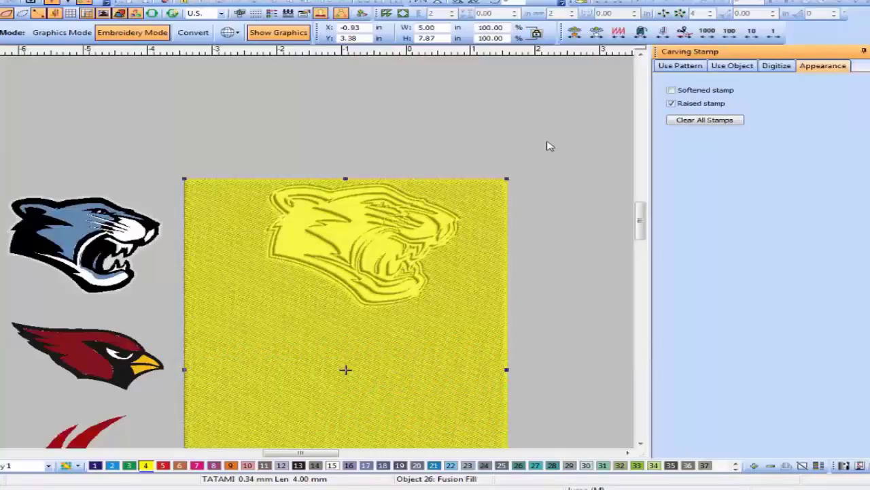
Pick the cardinal head vector artwork as a stamp and carve it about 3.8 in wide below the panther on the yellow fill.
left_click(738, 68)
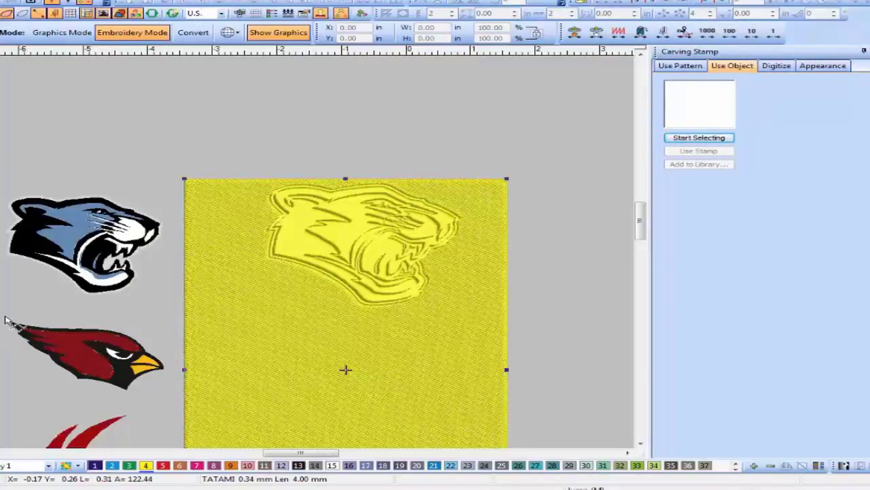
left_click(119, 354)
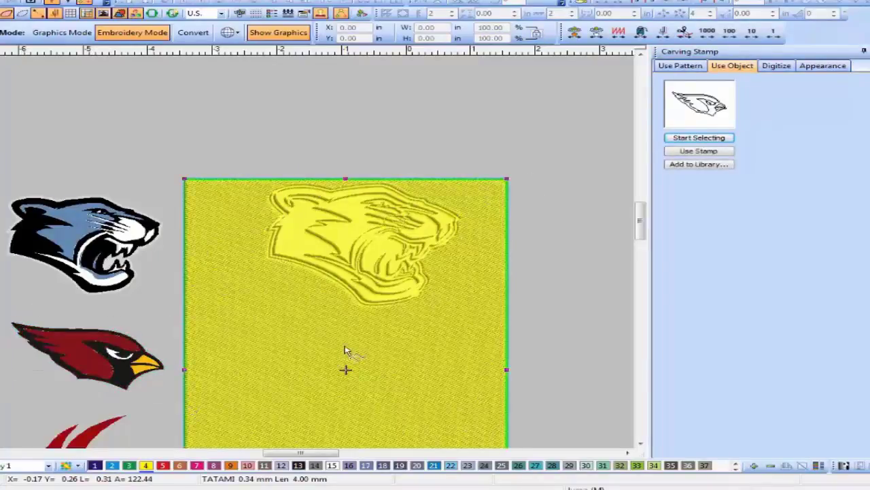
left_click(699, 151)
left_click(246, 400)
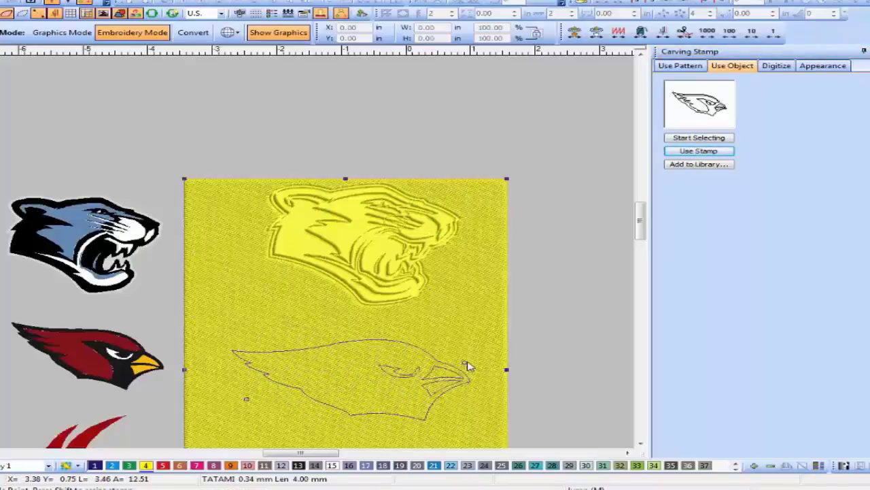
left_click(476, 367)
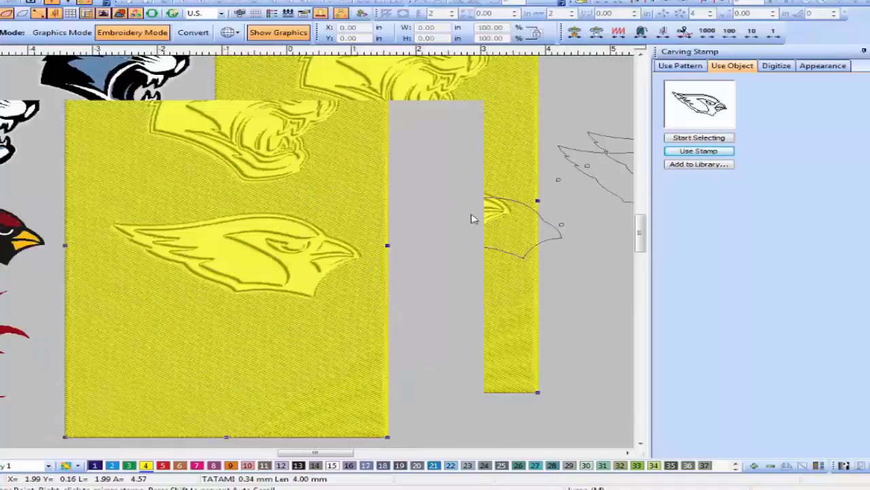
key("Escape")
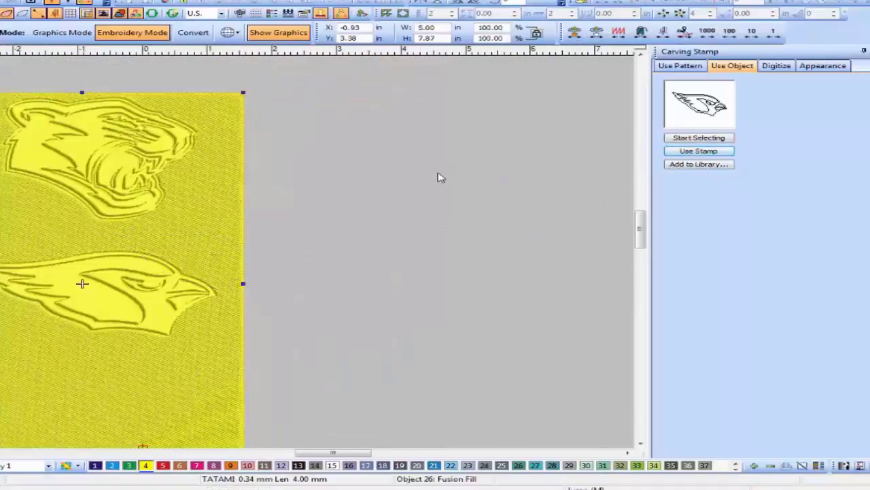
Pick the red tribal swirl artwork as a stamp and carve it about 2.2 in wide below the cardinal on the yellow fill.
scroll(439, 175, "down", 1)
scroll(135, 291, "up", 1)
left_click(725, 138)
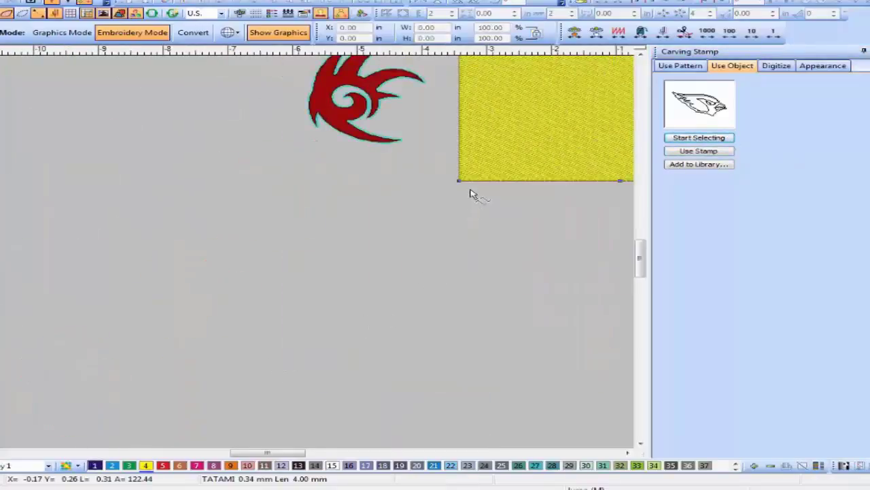
left_click(577, 121)
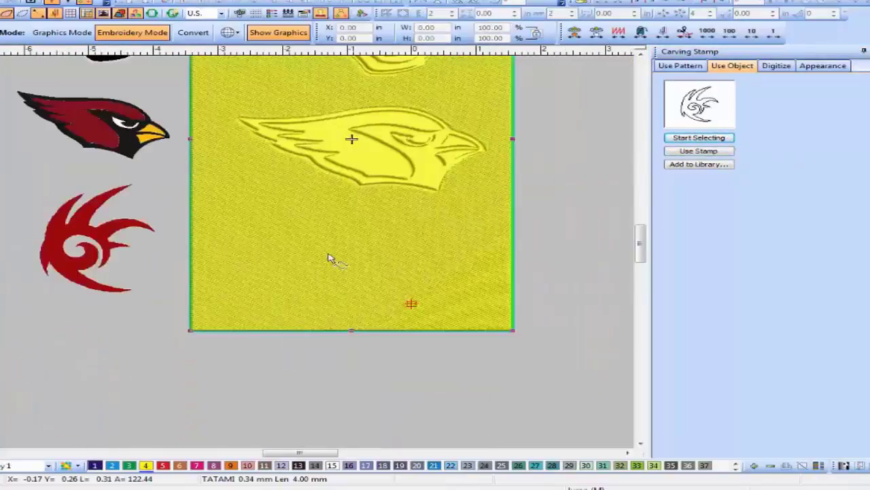
left_click(713, 152)
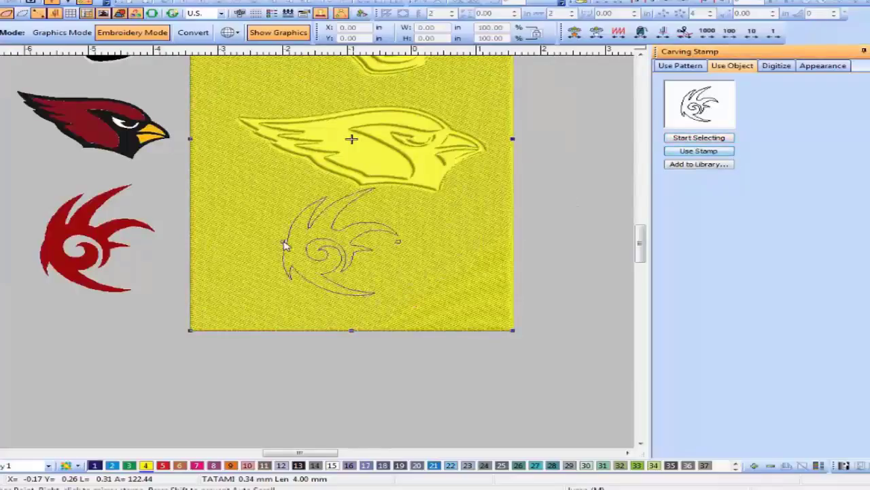
left_click(217, 267)
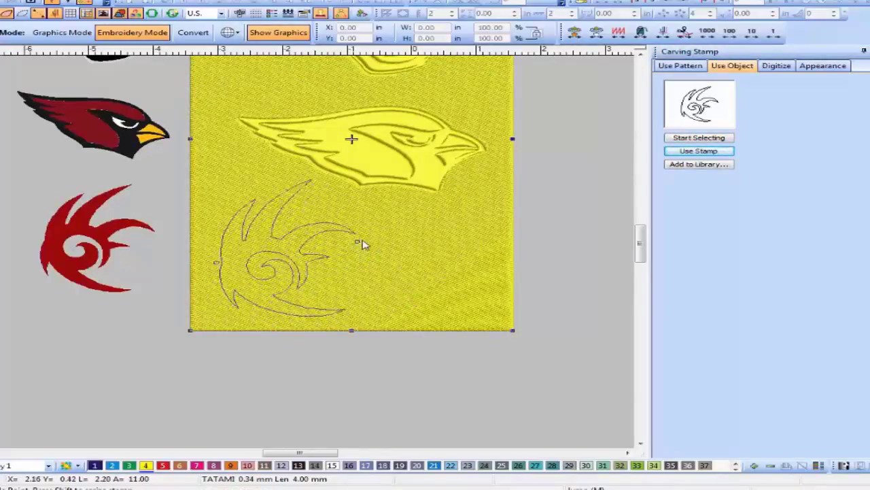
left_click(364, 245)
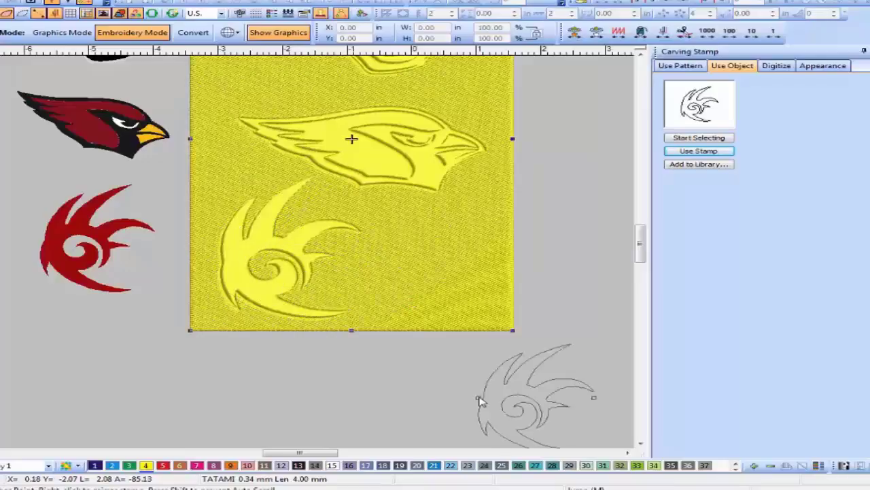
Compare the carvings with Raised stamp off and on, and with Softened stamp on and off, restoring the raised, unsoftened appearance.
left_click_drag(374, 72, 428, 184)
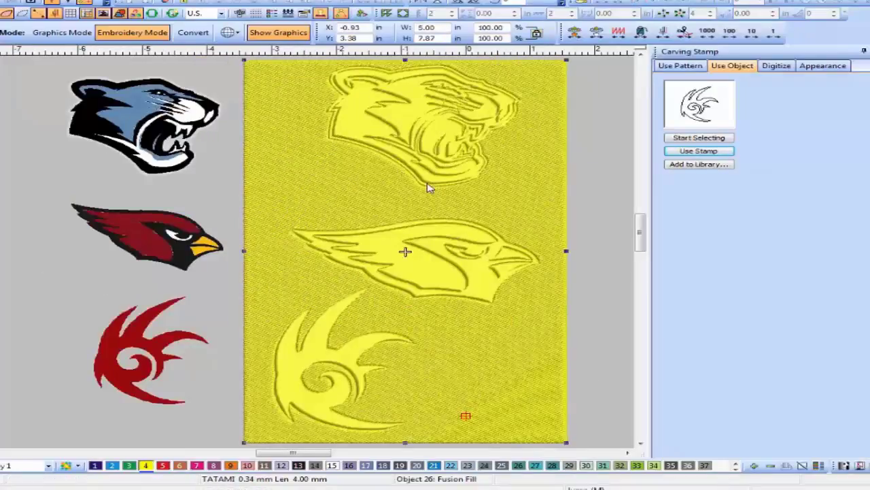
left_click(811, 66)
left_click(685, 105)
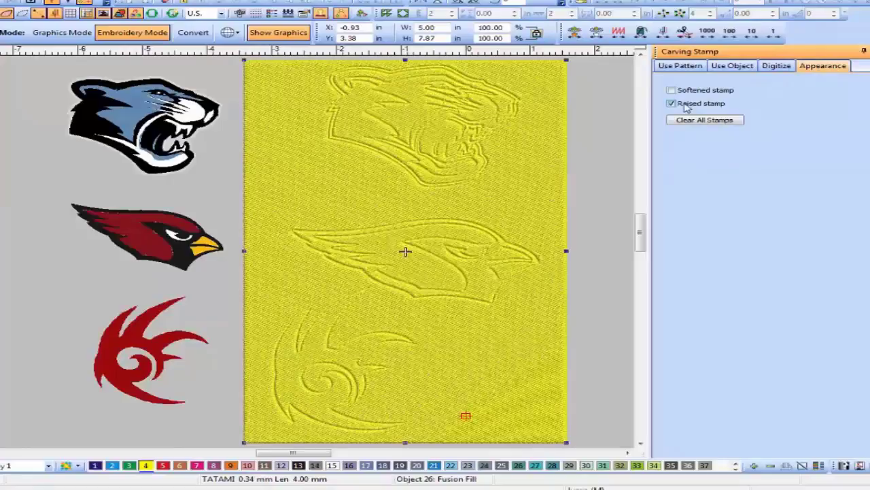
left_click(686, 105)
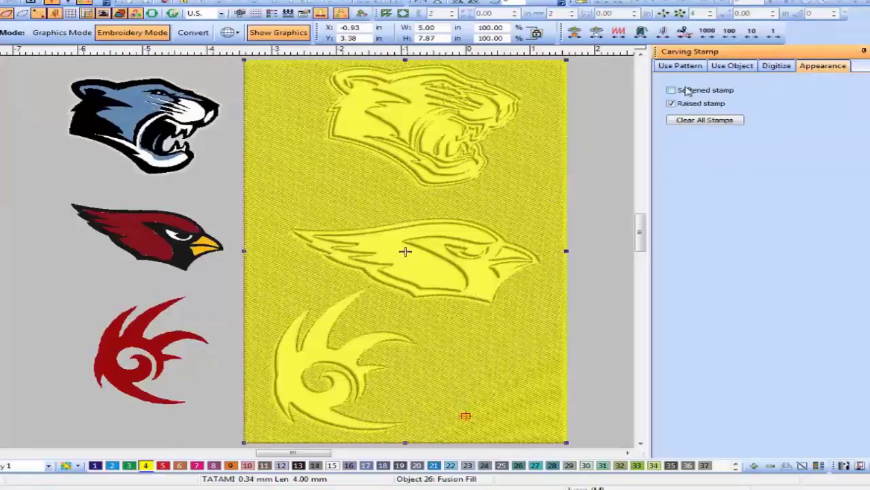
left_click(687, 92)
left_click(686, 92)
left_click(687, 92)
left_click(686, 92)
Offset the panther head artwork by a fixed 0.02 in, creating the outlines as Run objects.
left_click(172, 112)
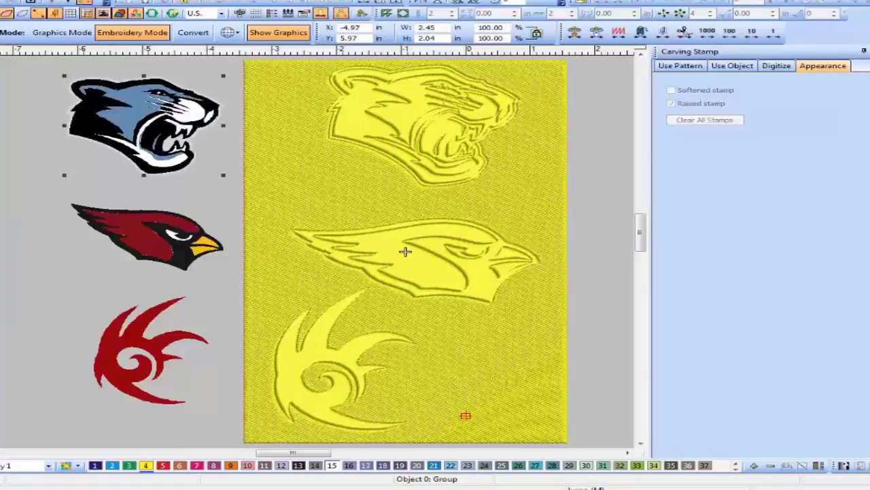
key("o")
left_click_drag(377, 152, 363, 162)
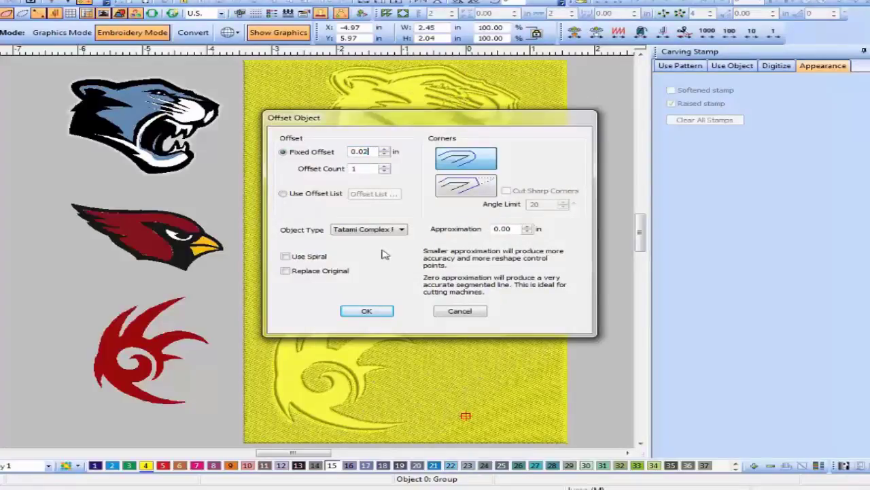
left_click(393, 230)
left_click(367, 236)
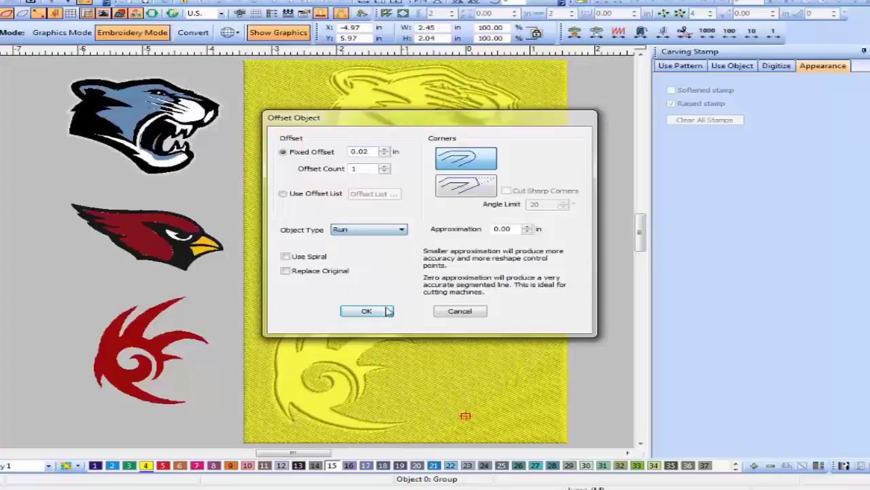
left_click(367, 311)
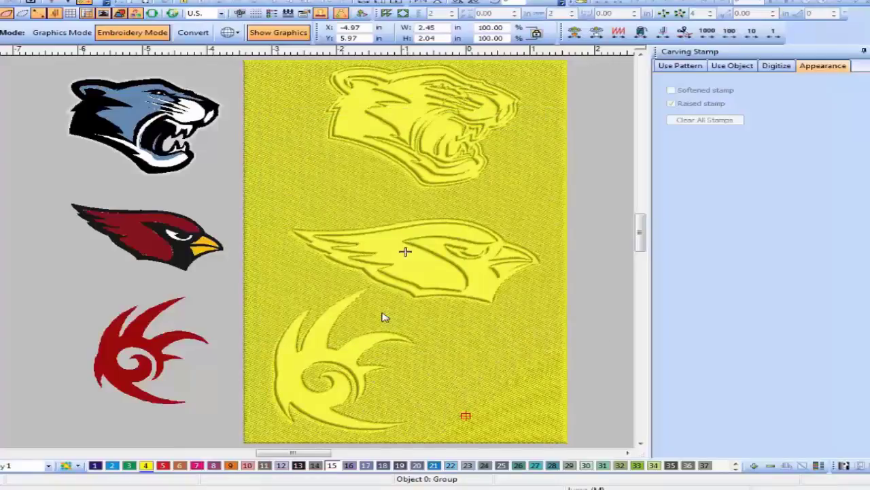
Move the panther's outermost offset outline onto the panther carving and enlarge it to about 3.4 in wide.
left_click(199, 140)
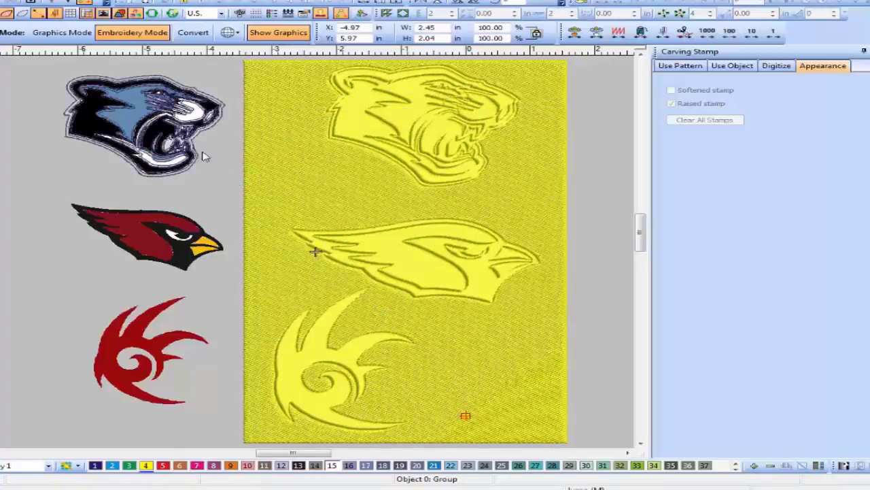
left_click(140, 178)
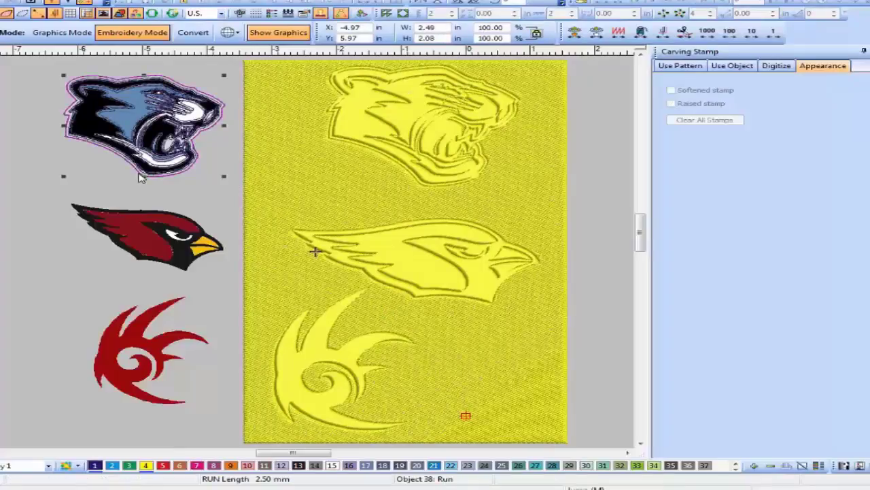
left_click_drag(139, 174, 418, 174)
left_click_drag(504, 174, 531, 213)
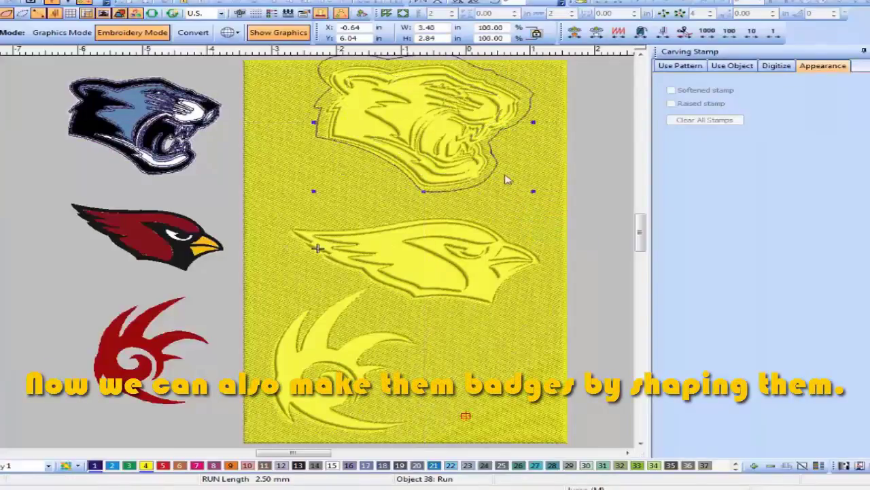
Nudge the panther outline down to Y 5.88 in so it surrounds the panther carving.
key("Down")
key("Down")
key("Down")
key("Down")
key("Down")
key("Down")
key("Down")
key("Down")
key("Down")
key("Down")
key("Down")
key("Down")
key("Down")
key("Down")
key("Down")
key("Down")
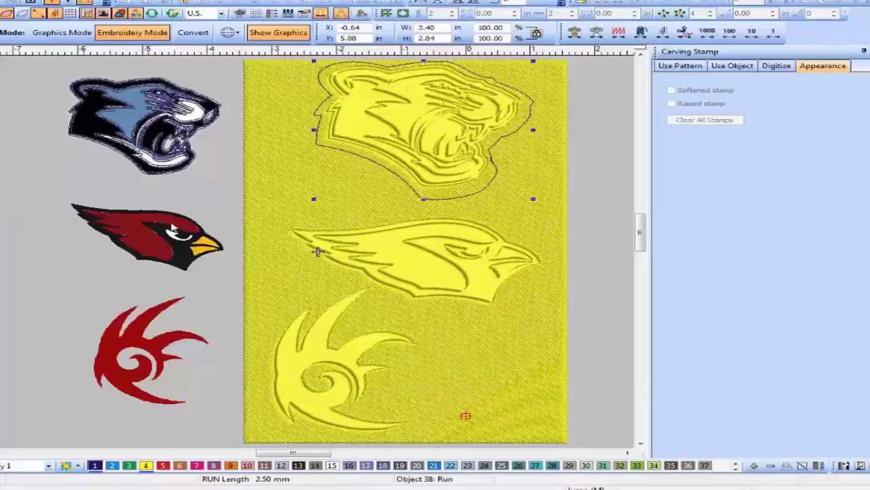
Offset the cardinal head artwork by a fixed 0.03 in as Run outlines.
left_click(172, 227)
key("o")
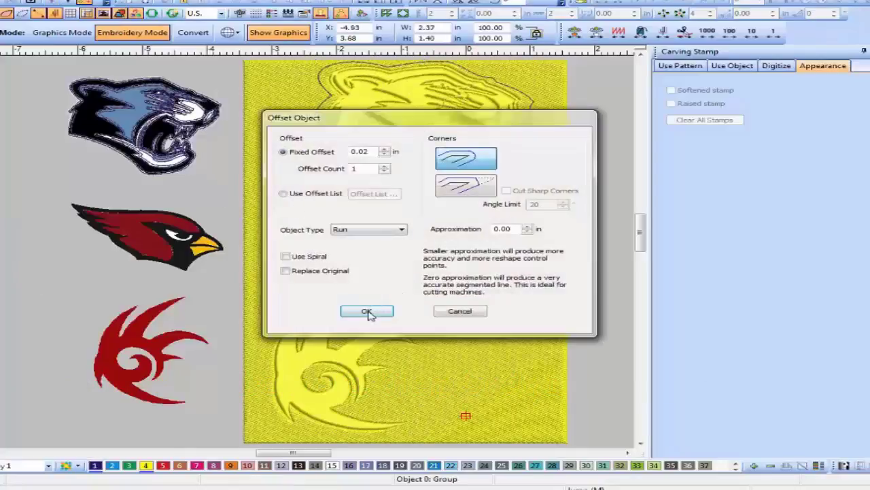
left_click_drag(371, 151, 363, 162)
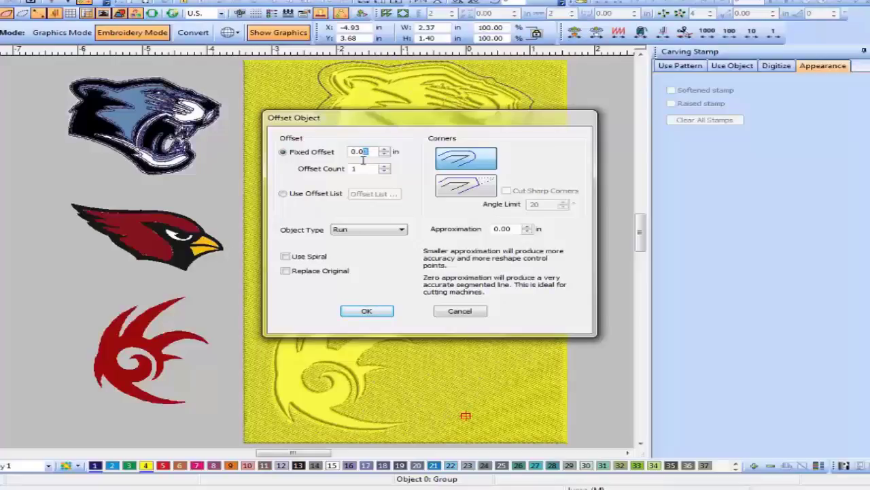
left_click(368, 310)
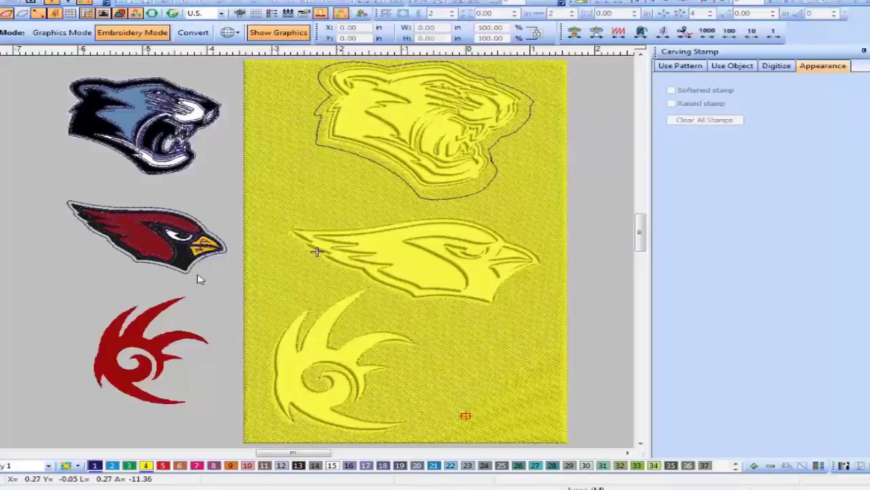
Place the cardinal's outermost offset outline over the cardinal carving, enlarged to about 3.94 in wide.
left_click_drag(189, 278, 551, 293)
left_click_drag(498, 244, 497, 255)
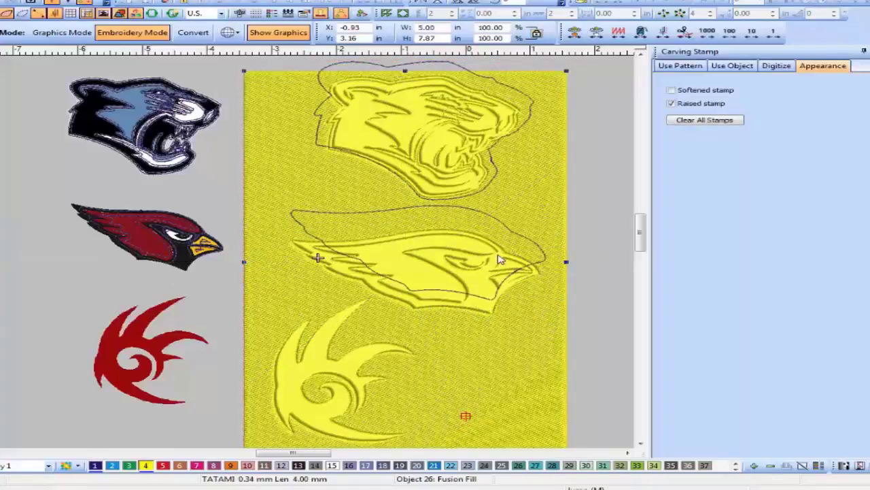
left_click(538, 254)
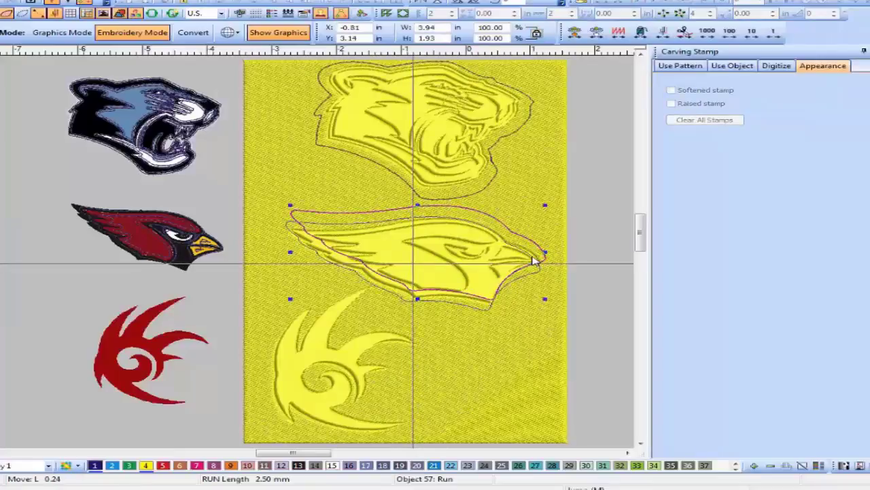
left_click_drag(532, 257, 533, 261)
Rotate the cardinal outline slightly, nudge it up, and enlarge it to about 4.38 in wide around the carving.
left_click(514, 282)
left_click_drag(541, 312, 544, 307)
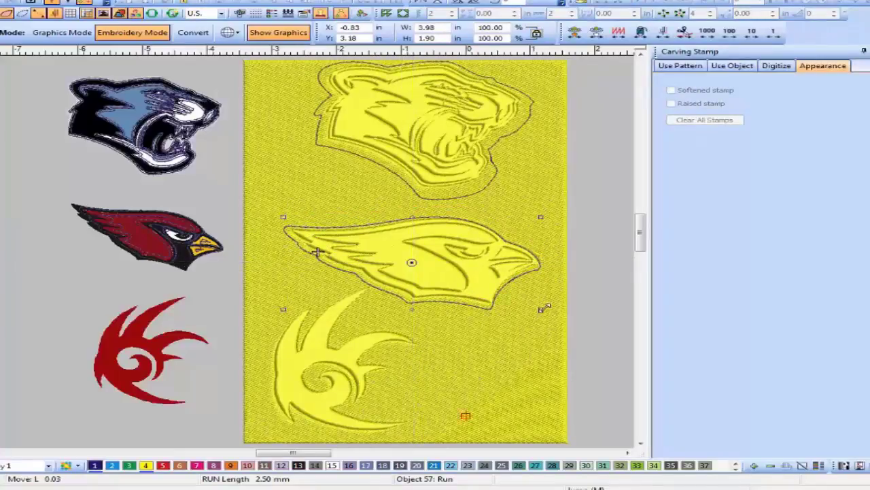
key("Up")
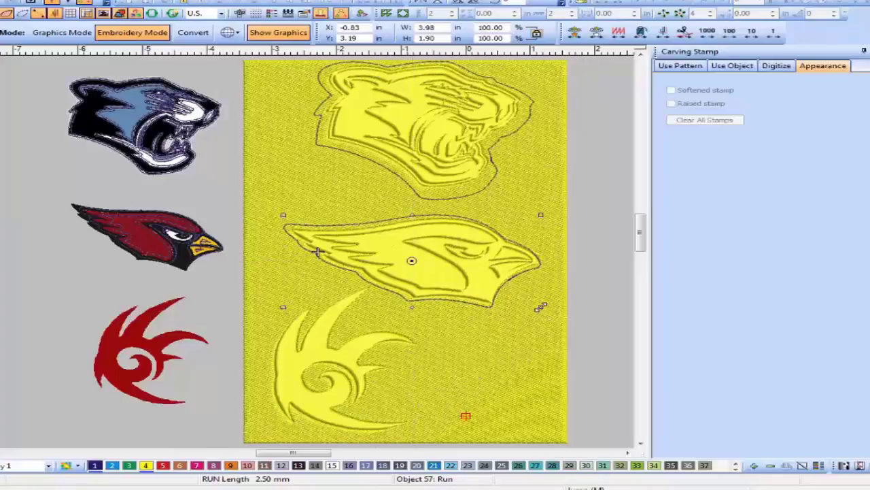
left_click(513, 282)
left_click_drag(541, 307, 553, 312)
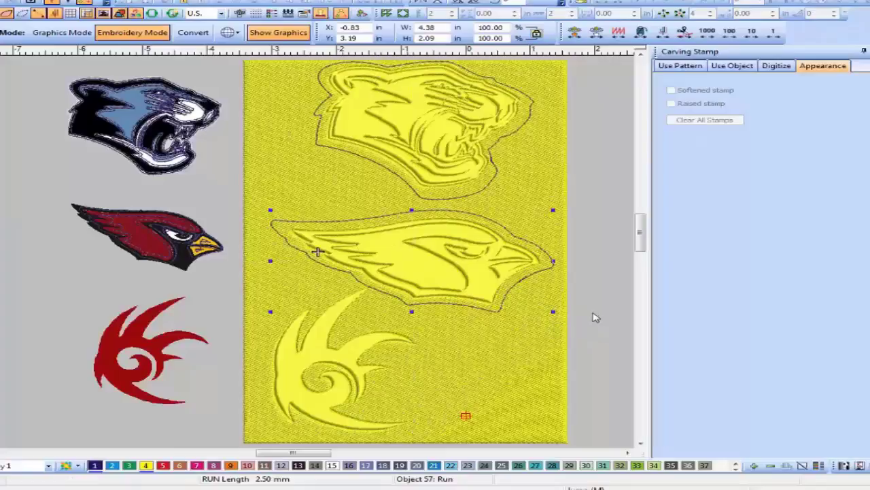
left_click(594, 318)
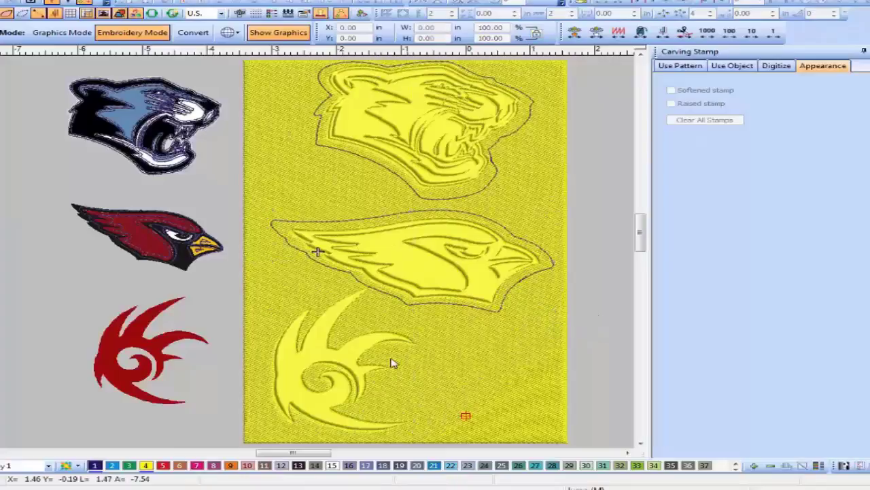
Divide the yellow fill with the panther and cardinal outlines, and delete the leftover background piece around them.
left_click(515, 241)
key("ctrl+a")
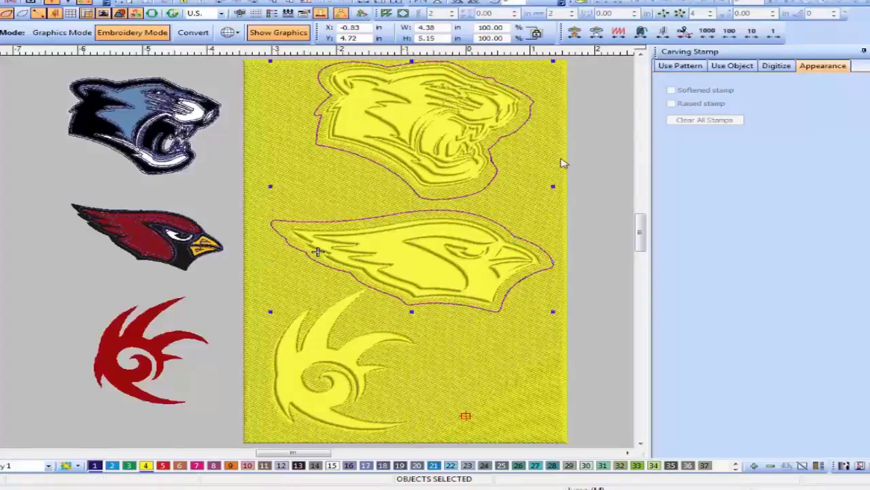
left_click(136, 1)
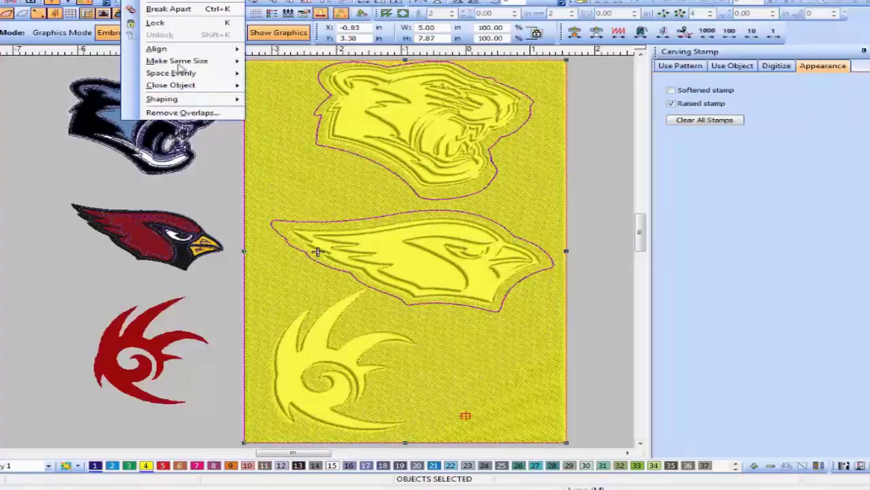
mouse_move(209, 101)
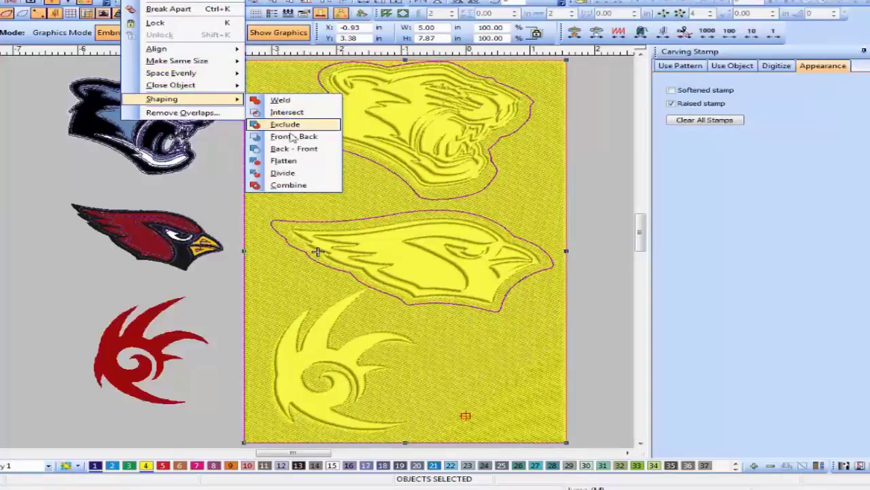
left_click(298, 174)
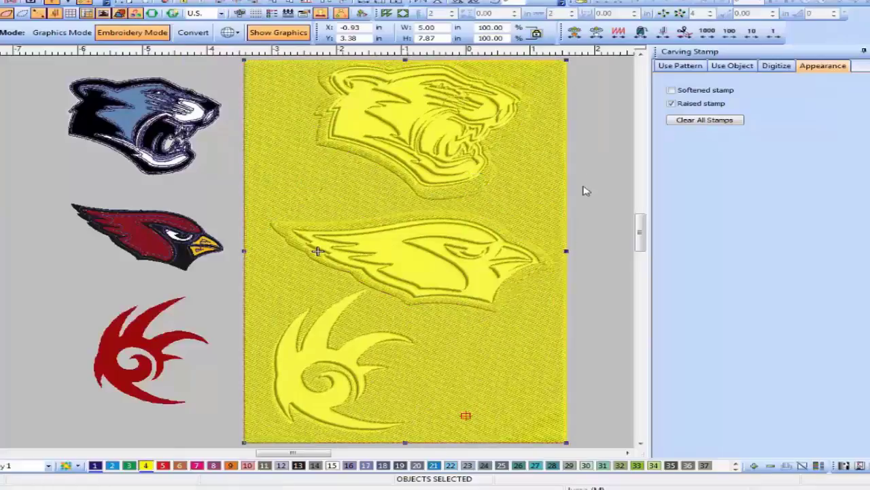
left_click(548, 168)
key("Delete")
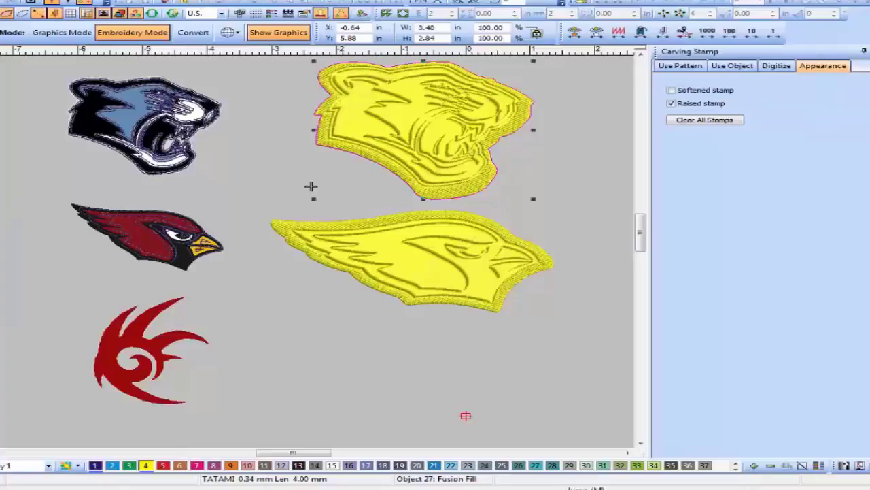
Try a widened Run offset outline around the panther badge and delete that outline.
key("o")
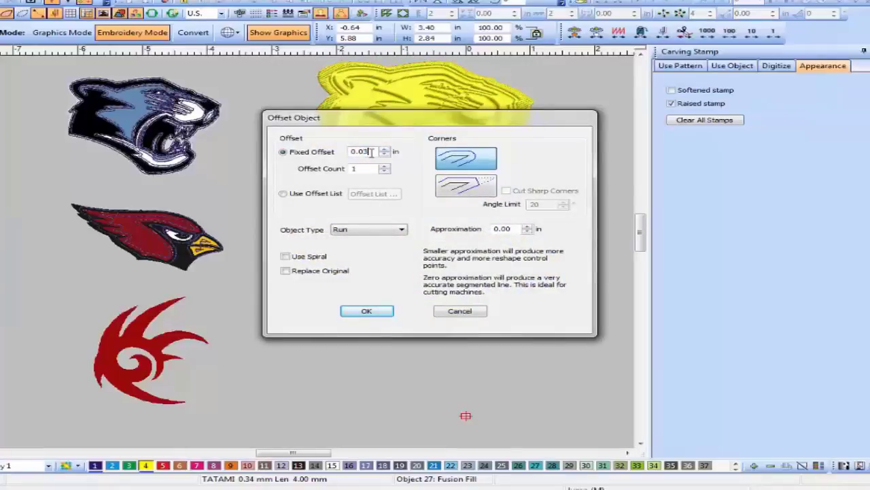
left_click_drag(371, 152, 291, 162)
type("3")
key("Return")
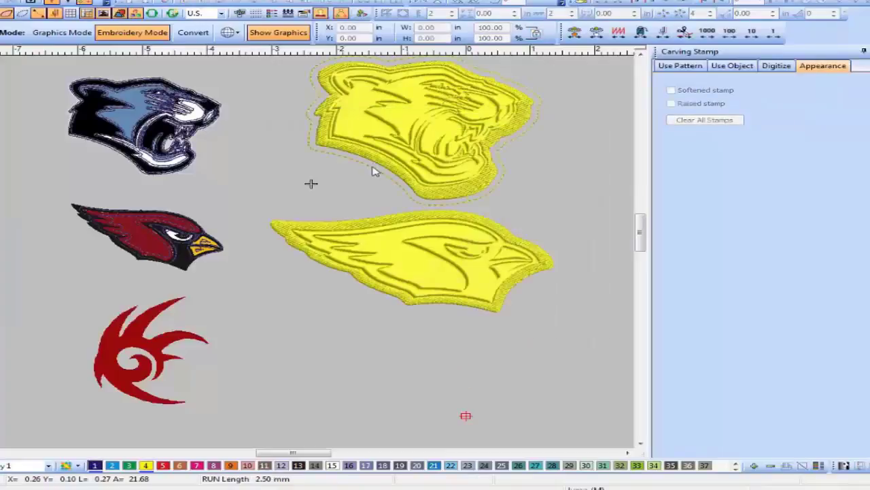
left_click(373, 172)
key("Delete")
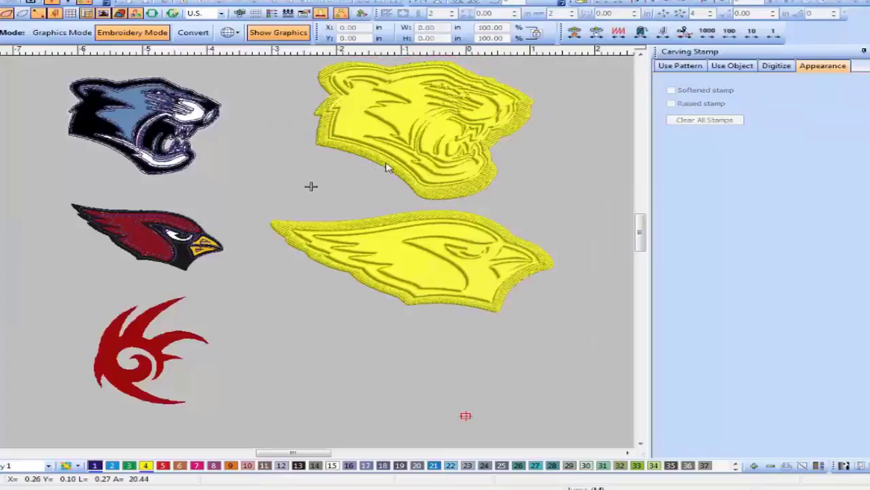
Add an Input C border around the panther badge using a fixed offset of 0.00 in, and color it red (color 5).
left_click(387, 167)
key("o")
double_click(371, 151)
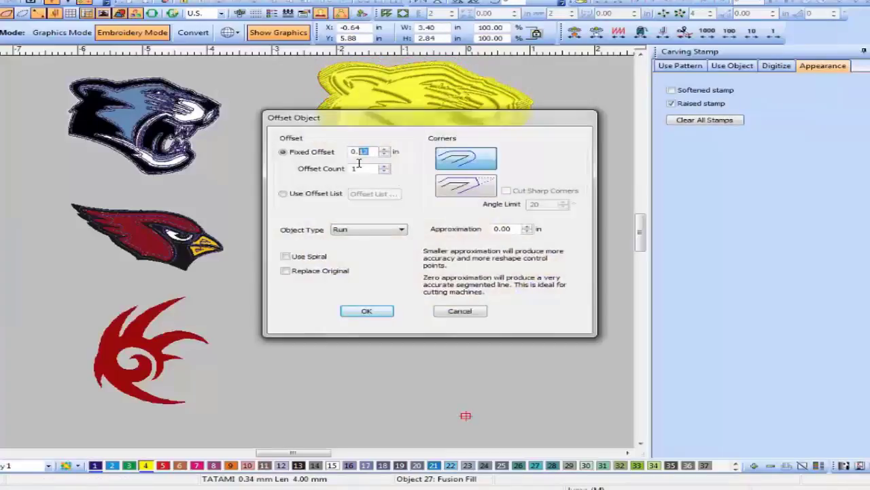
type("0")
left_click(376, 229)
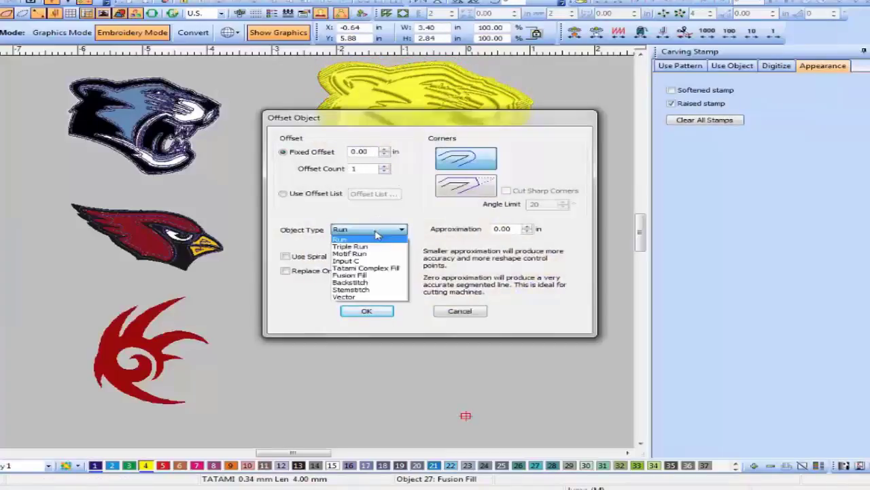
left_click(361, 259)
left_click(367, 311)
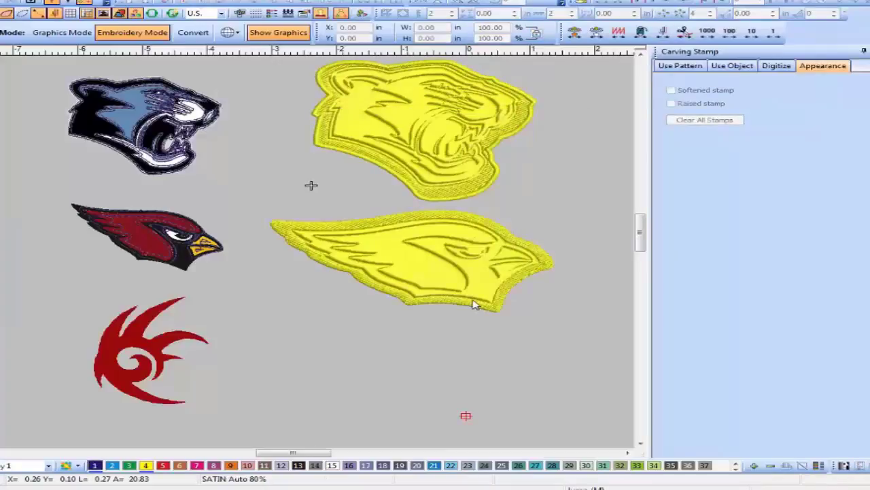
left_click(163, 464)
left_click(438, 330)
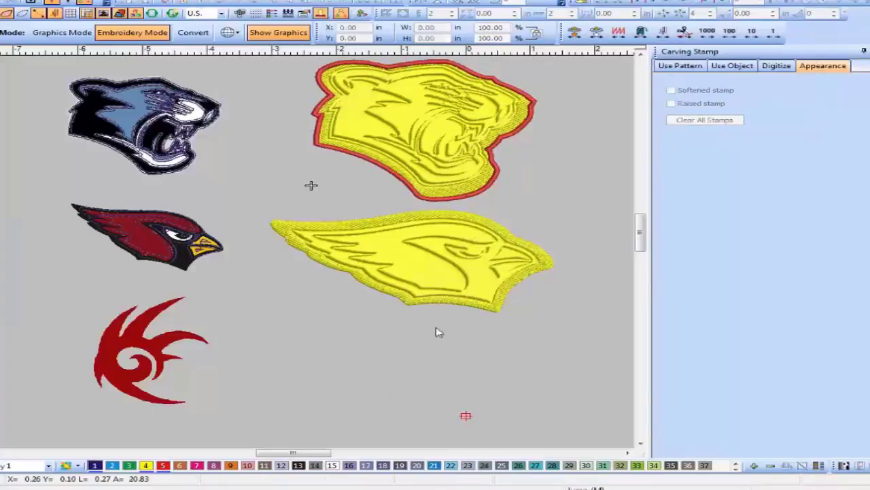
Add an Input C border around the cardinal badge using a fixed offset of 0.00 in, and color it green (color 3).
left_click(461, 261)
key("o")
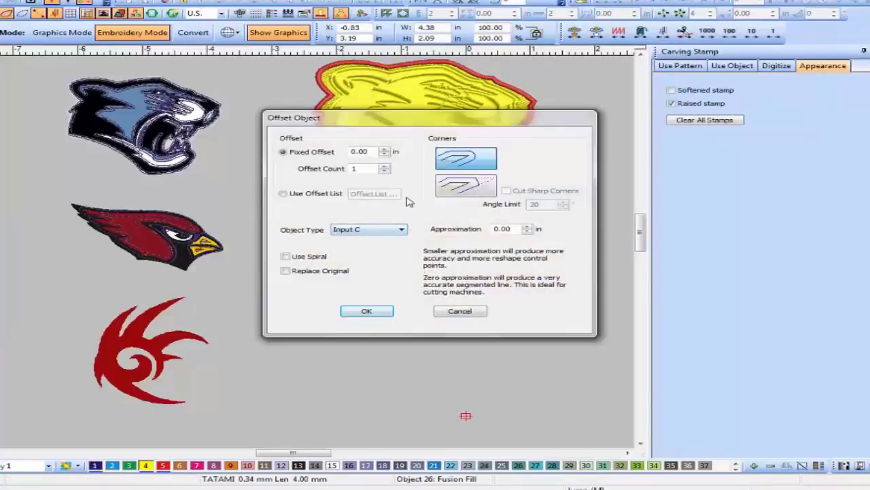
left_click(359, 315)
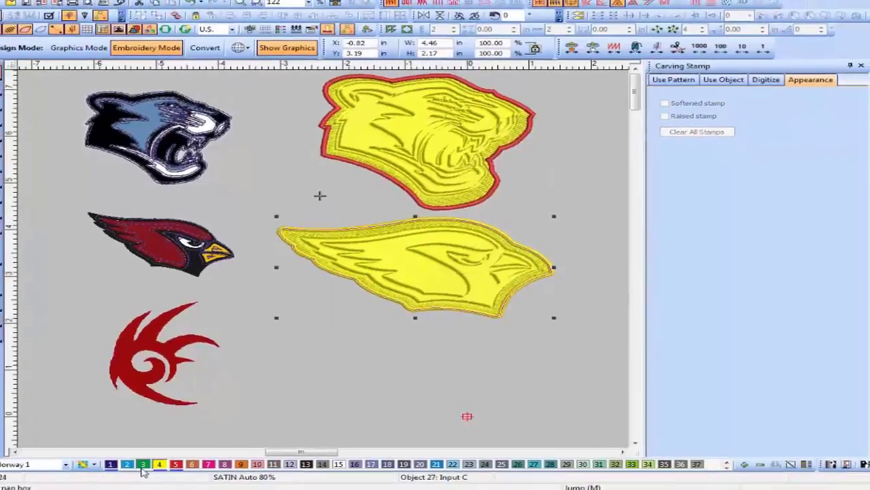
left_click(129, 465)
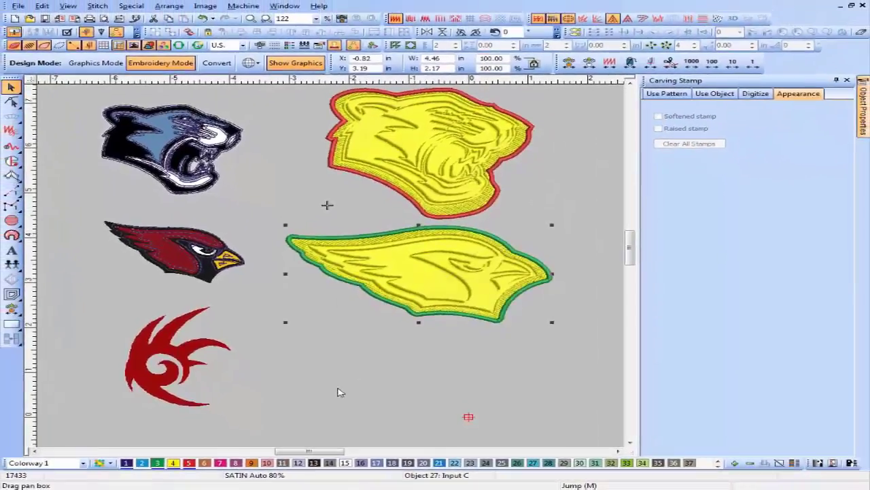
left_click(421, 318)
Preview the panther and cardinal fills without the raised stamp effect, restoring the effect on each badge.
left_click(345, 20)
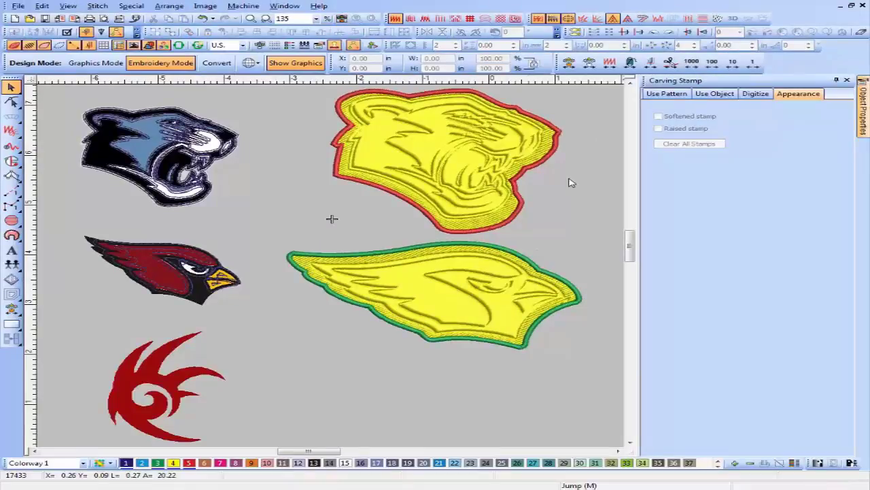
left_click(398, 140)
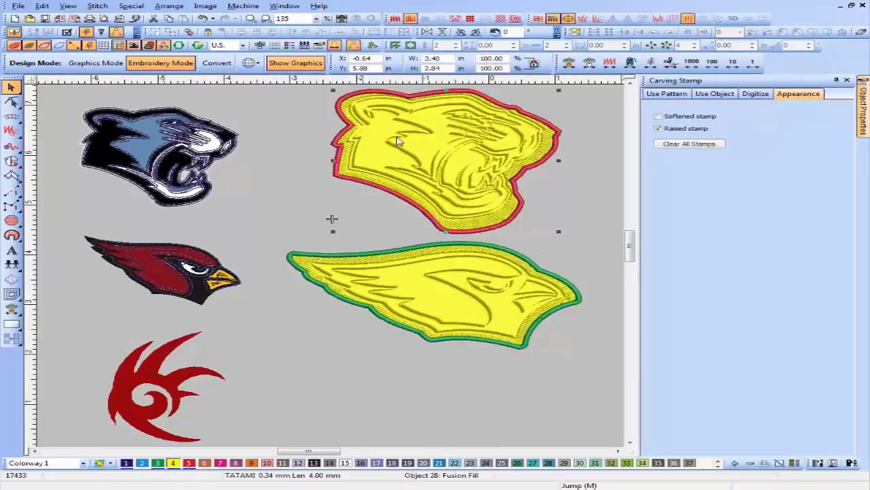
left_click(659, 128)
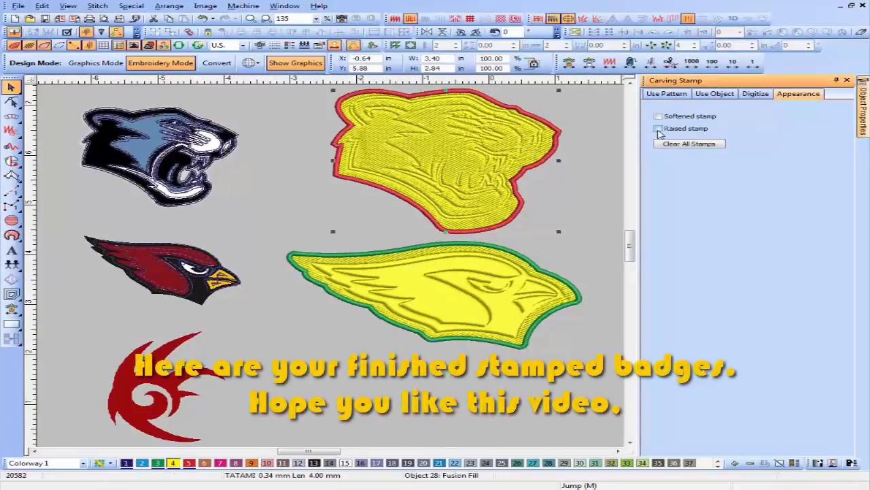
left_click(510, 304)
left_click(673, 129)
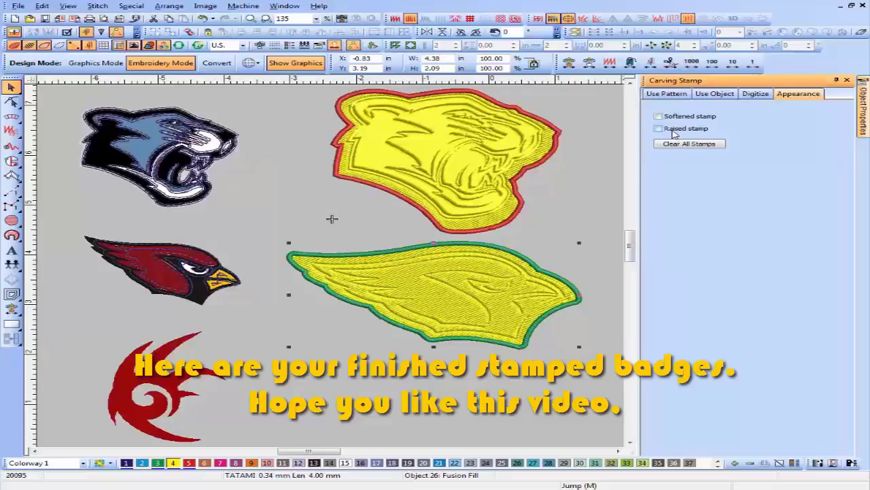
left_click(588, 163)
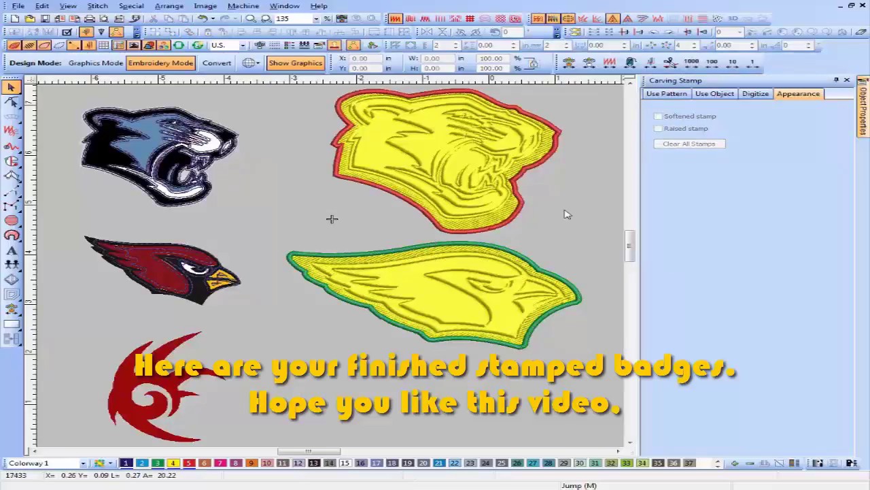